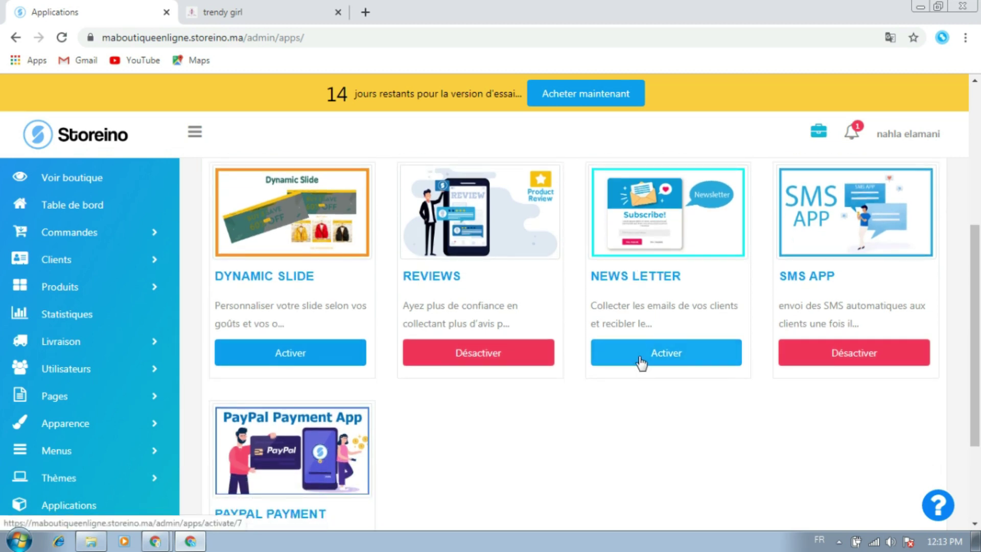
Activate the NEWS LETTER app and open its subscribers page
left_click(642, 355)
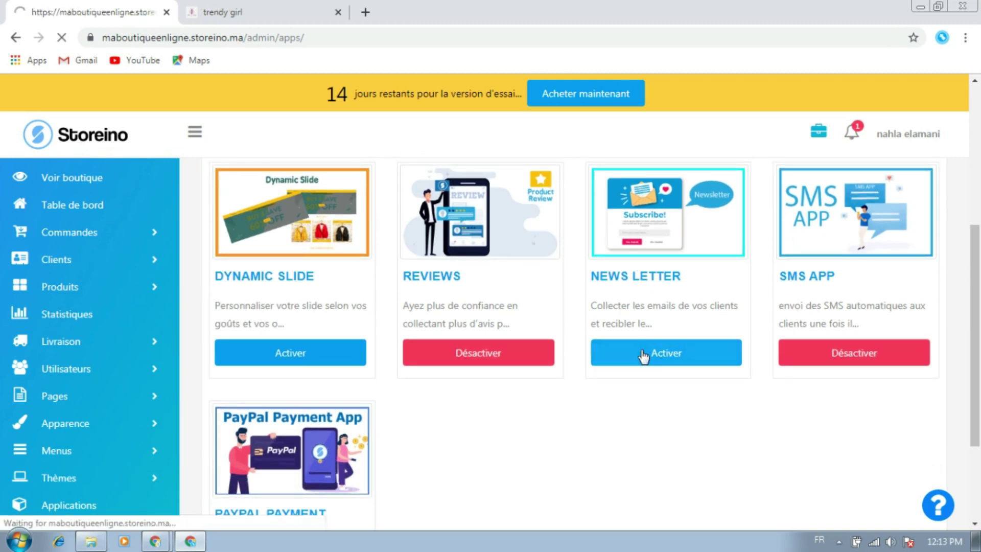
scroll(641, 355, "down", 6)
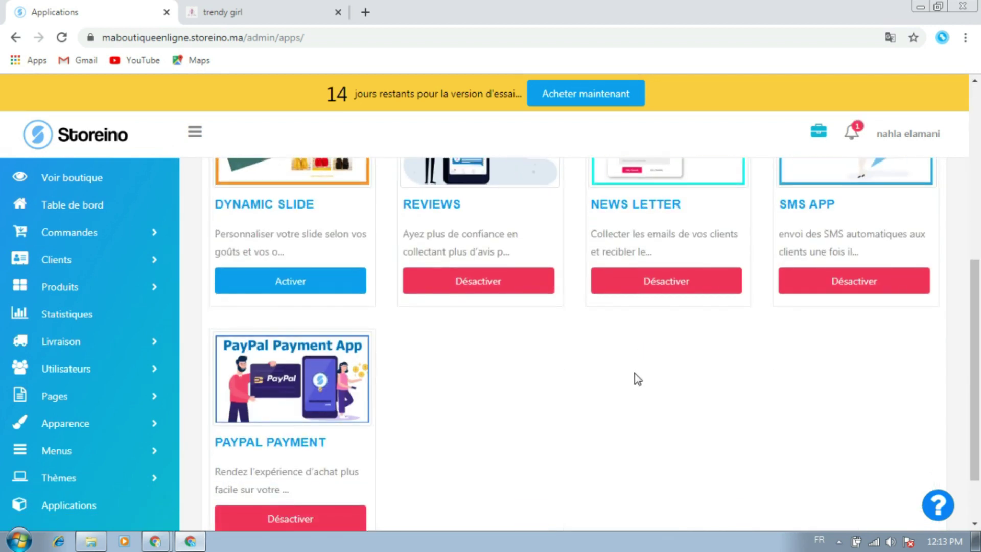
scroll(637, 378, "up", 3)
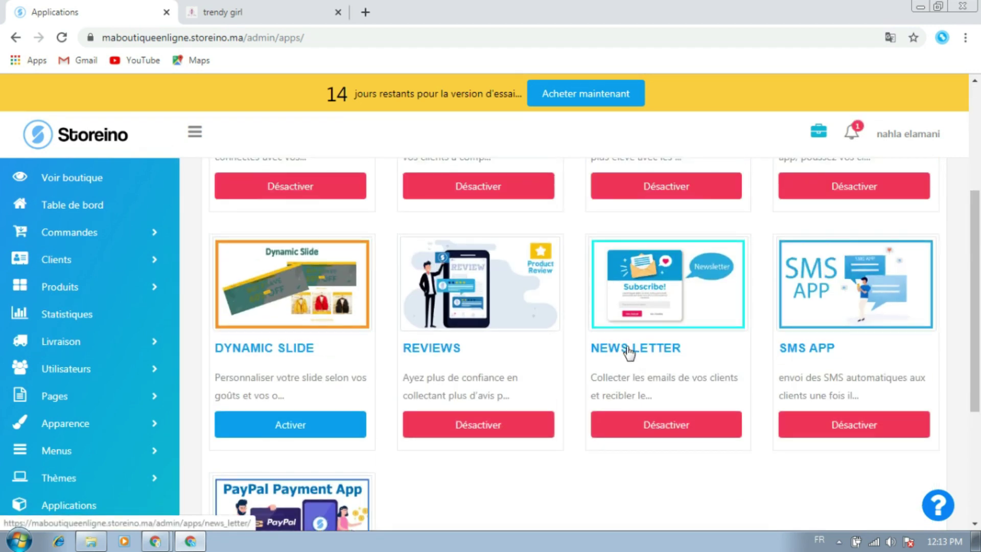
left_click(629, 353)
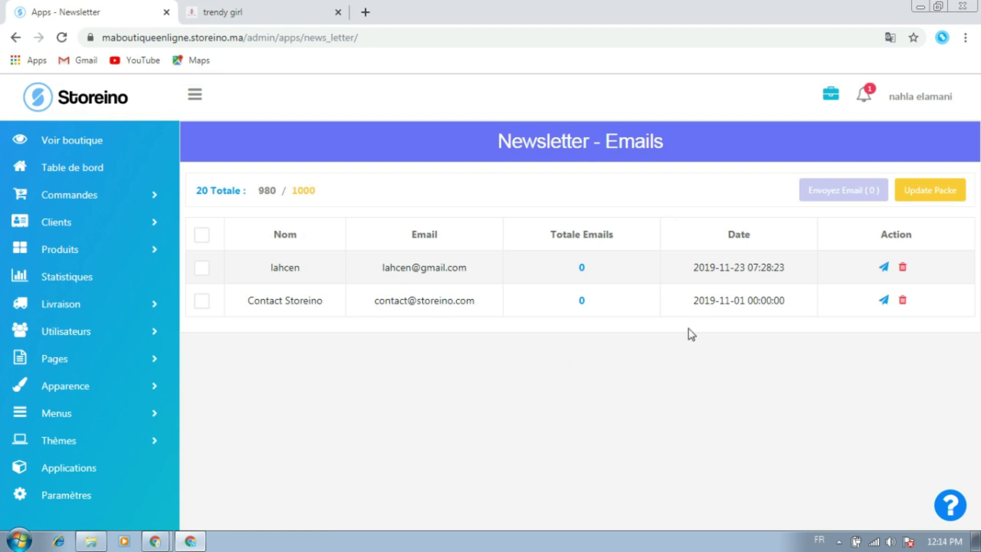
Tick only the Contact Storeino subscriber on the Newsletter - Emails list
left_click_drag(292, 193, 324, 196)
left_click(283, 199)
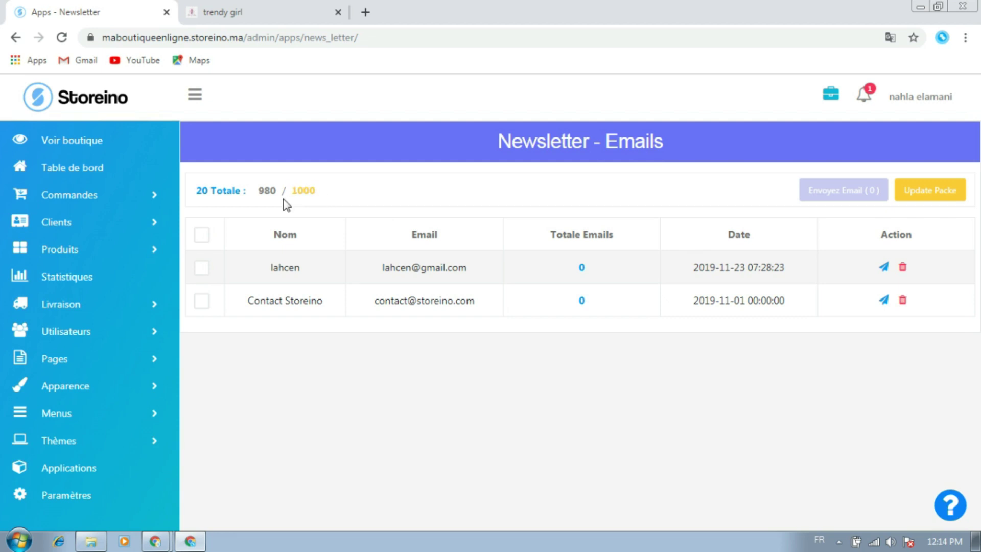
left_click(198, 241)
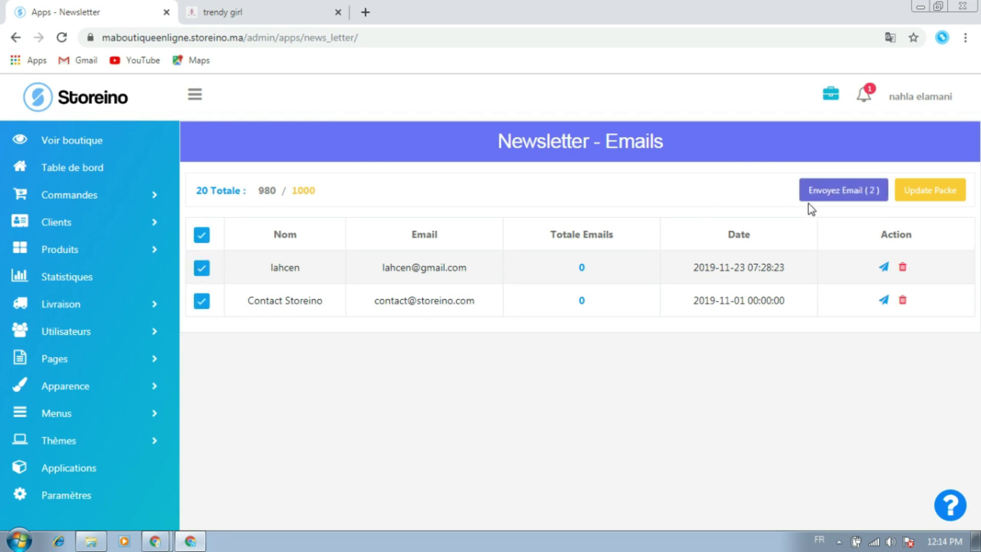
left_click(201, 240)
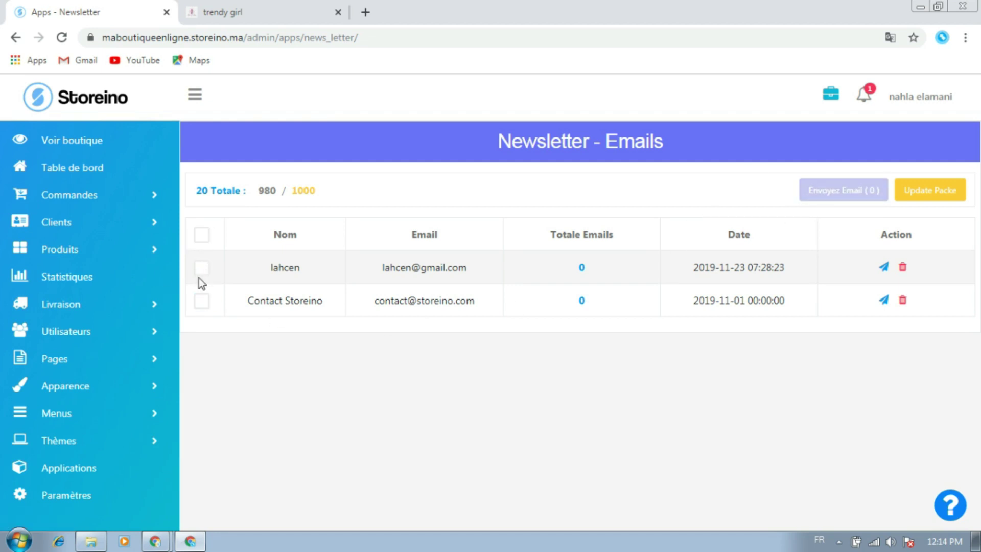
left_click(202, 302)
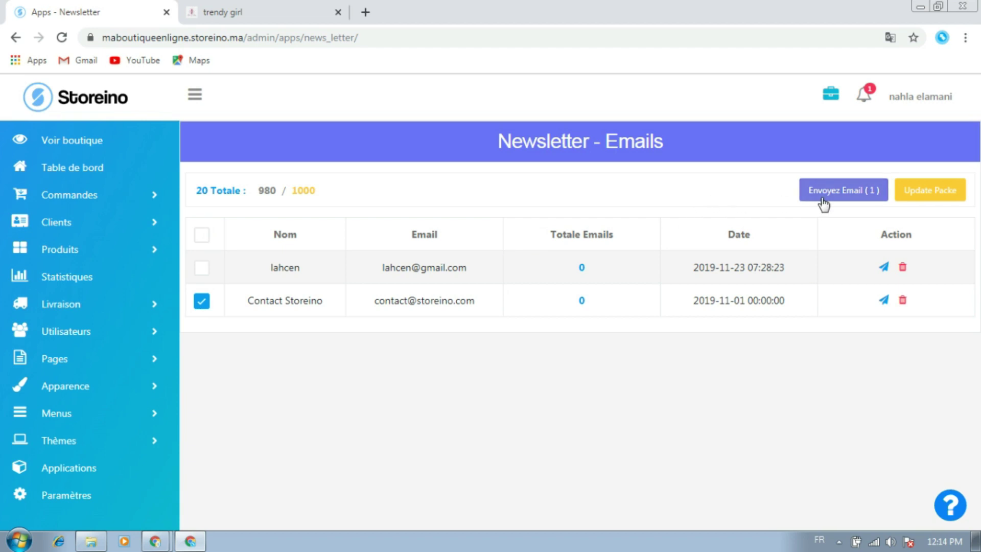
left_click(202, 302)
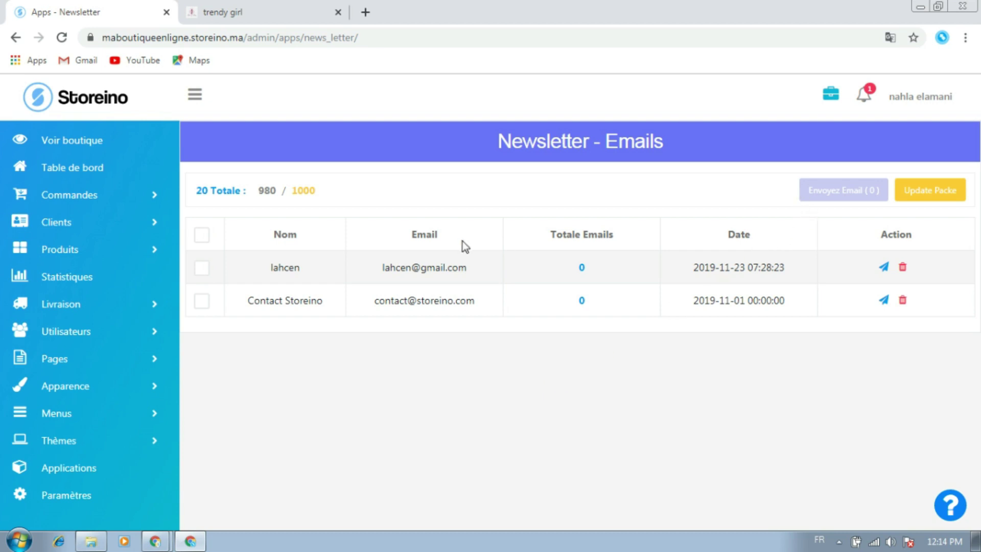
left_click(202, 302)
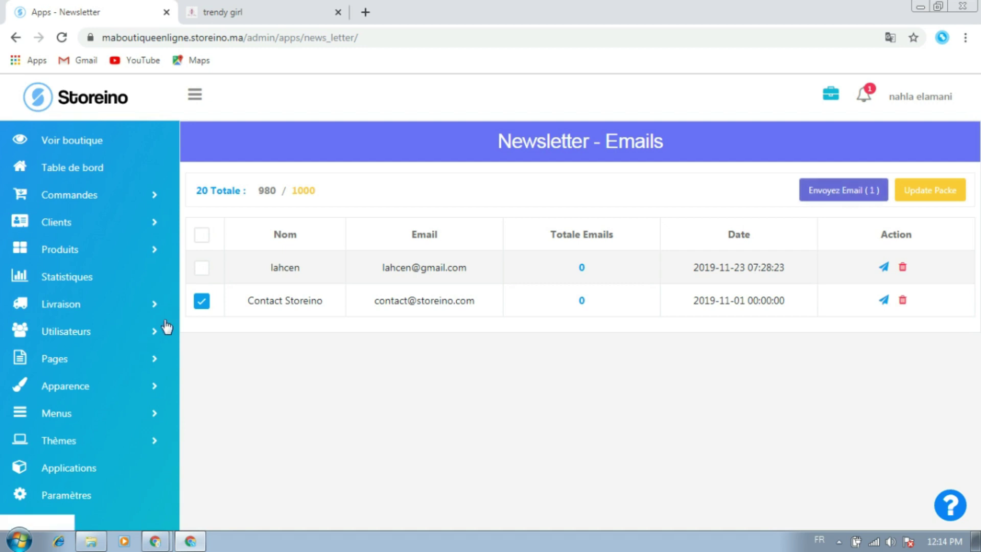
Start composing an email to the ticked subscriber with Envoyez Email
left_click(856, 193)
scroll(571, 271, "down", 7)
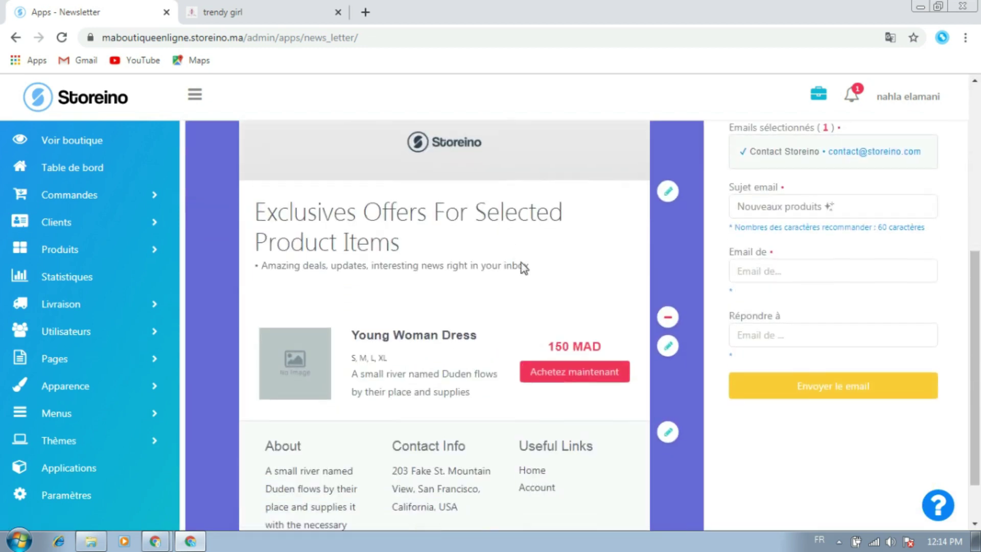
scroll(587, 367, "up", 7)
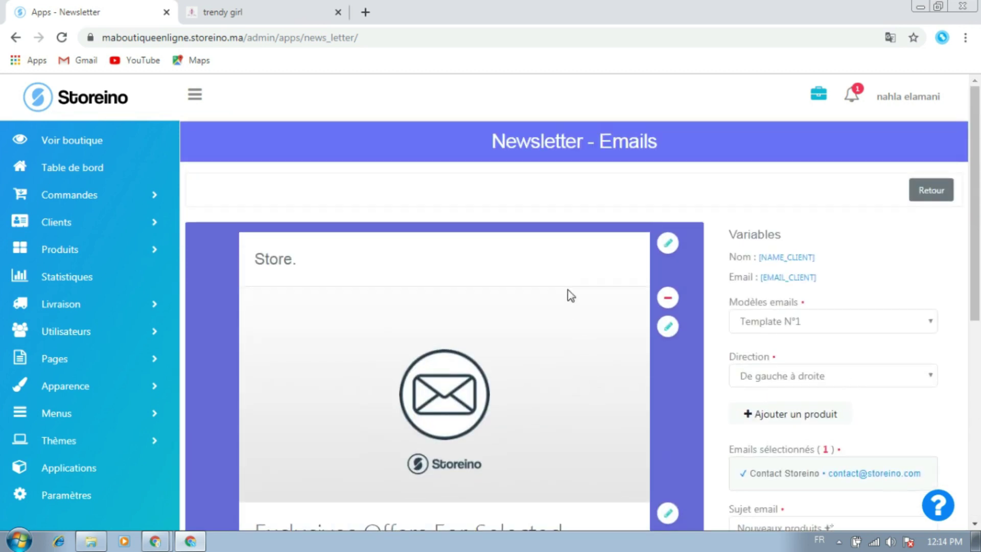
Change the email header title from 'Store.' to 'Trendy girls'
left_click(668, 241)
triple_click(399, 307)
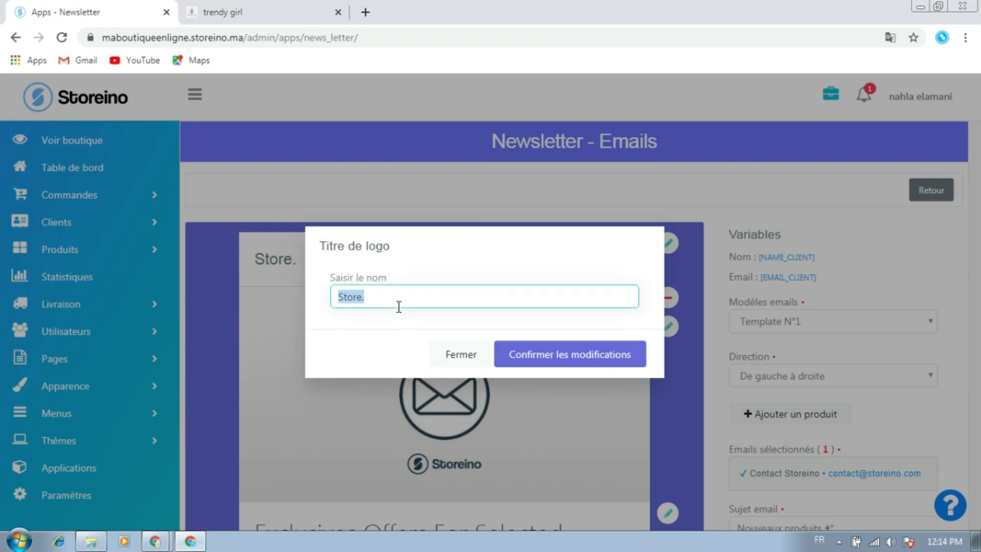
type("T")
double_click(373, 246)
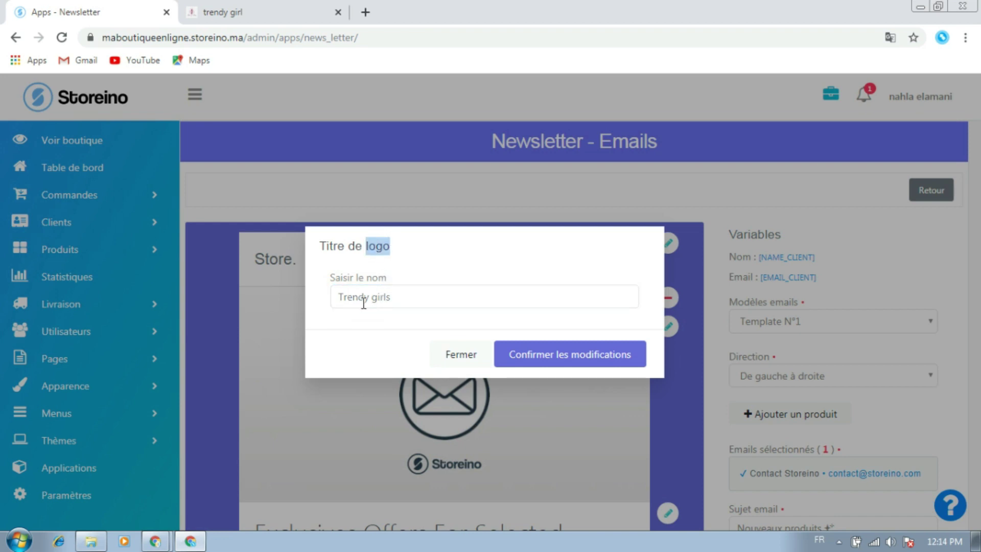
left_click(355, 319)
left_click(399, 297)
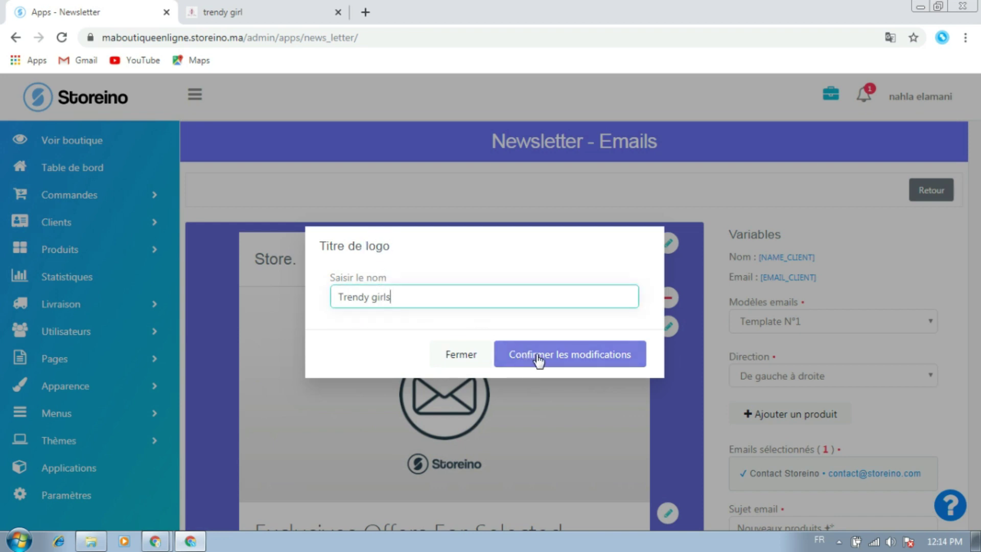
left_click(559, 357)
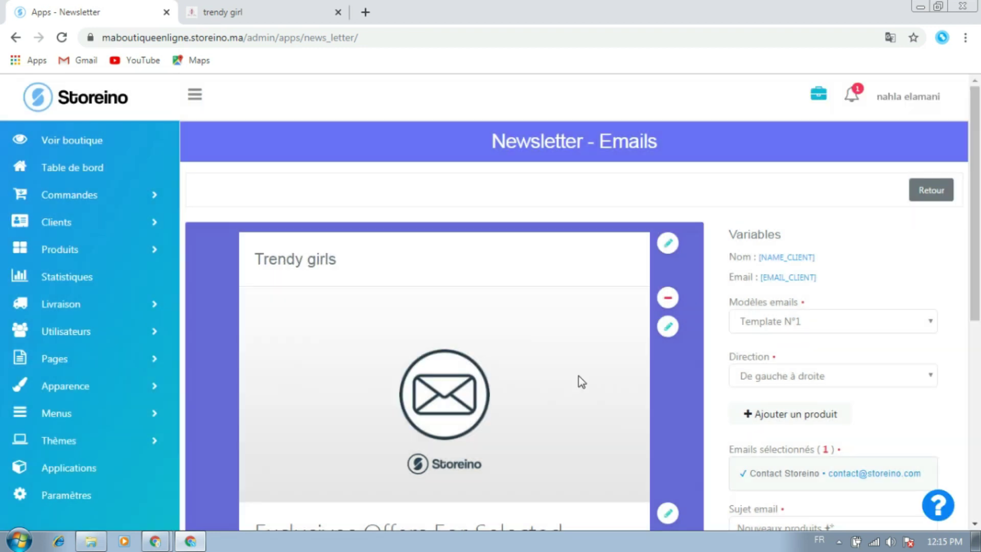
Replace the banner with the tableau-carte-du-monde-multicolore world-map image
scroll(484, 381, "down", 2)
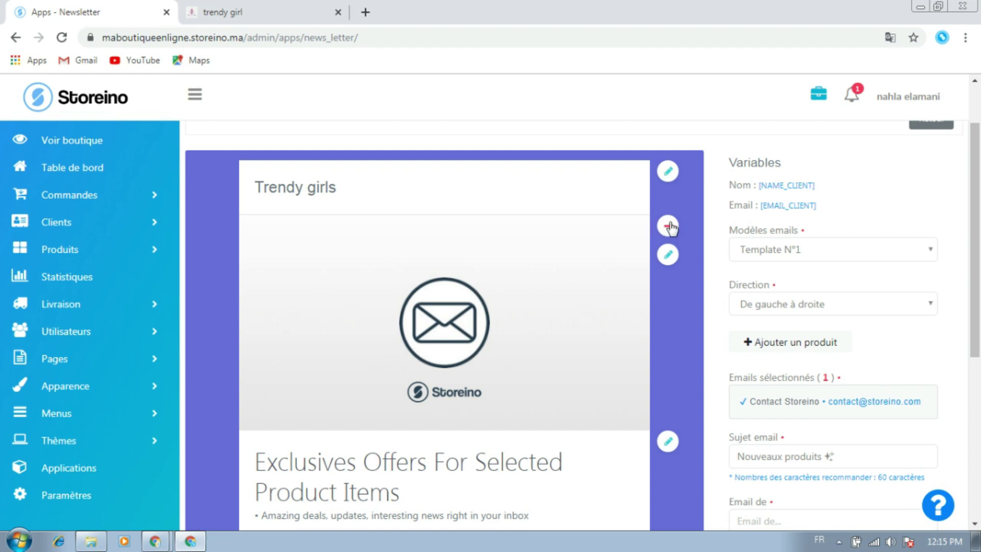
left_click(669, 256)
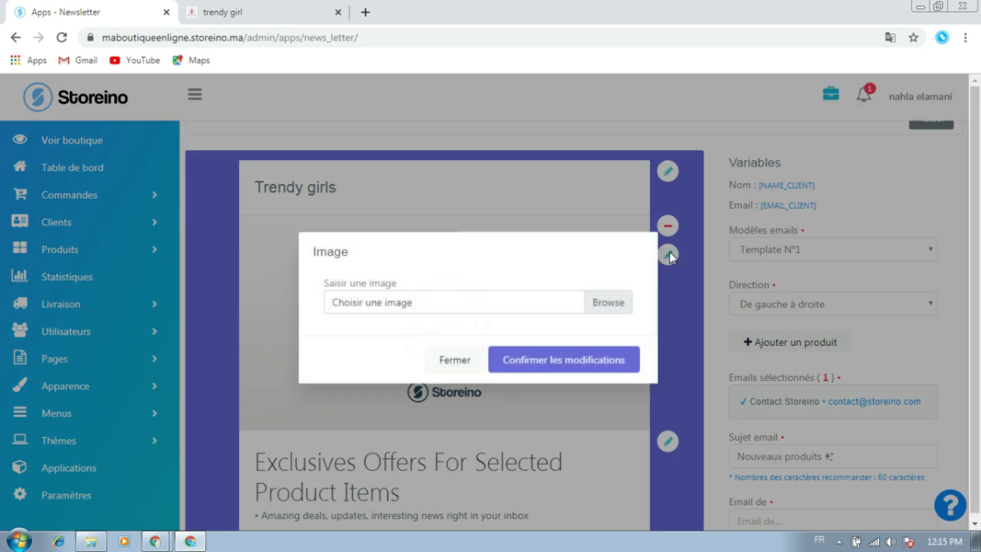
left_click(606, 301)
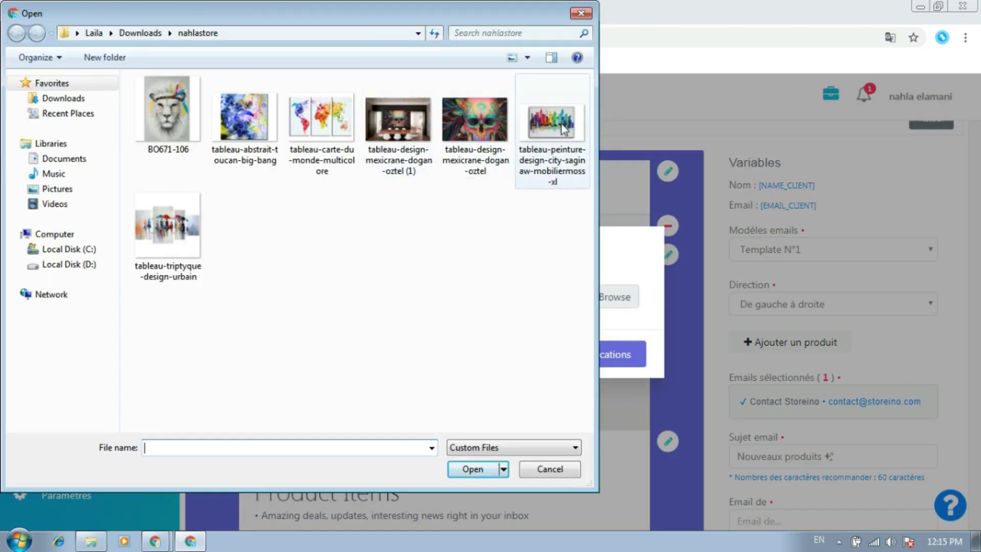
left_click(321, 117)
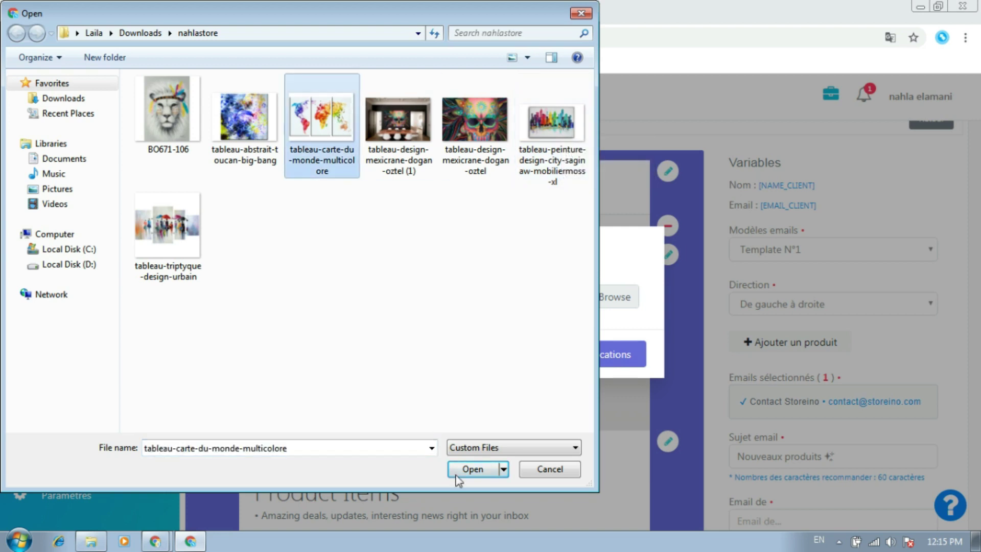
left_click(480, 471)
left_click(568, 362)
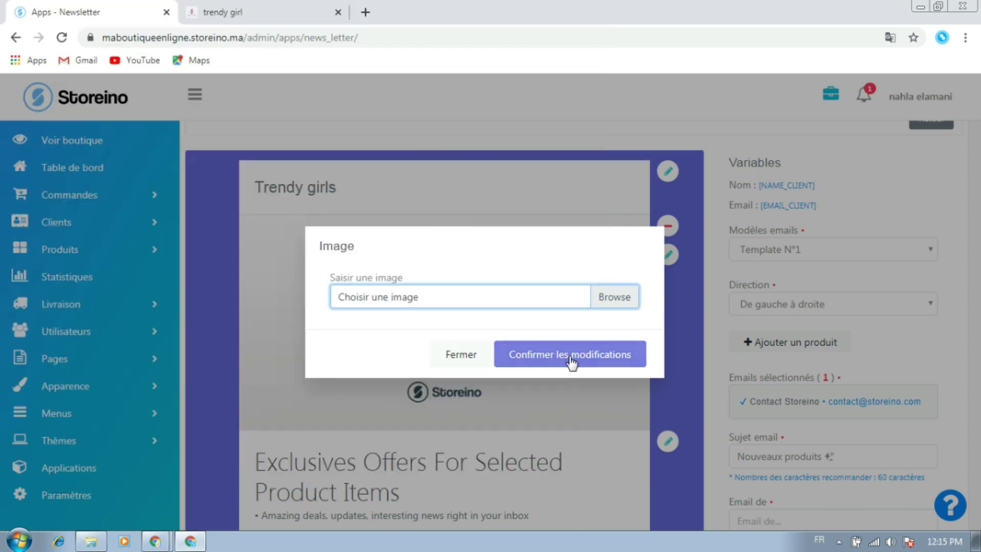
scroll(553, 309, "down", 4)
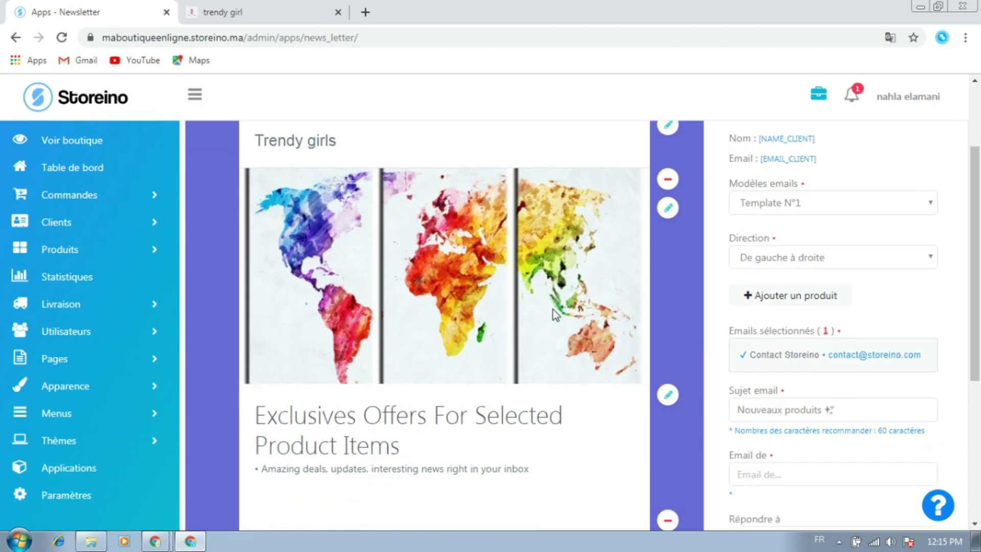
scroll(553, 309, "up", 4)
scroll(553, 309, "down", 2)
scroll(553, 308, "up", 4)
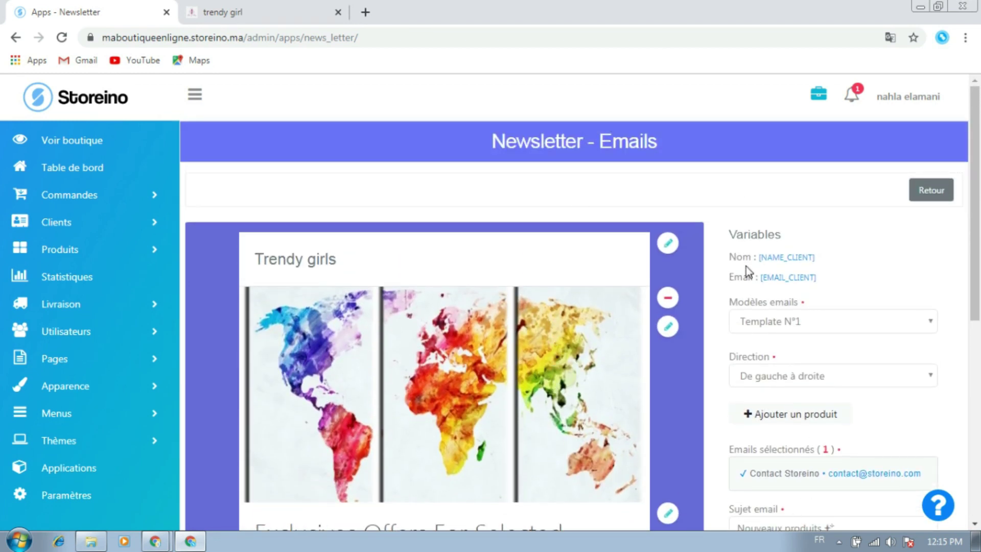
double_click(752, 235)
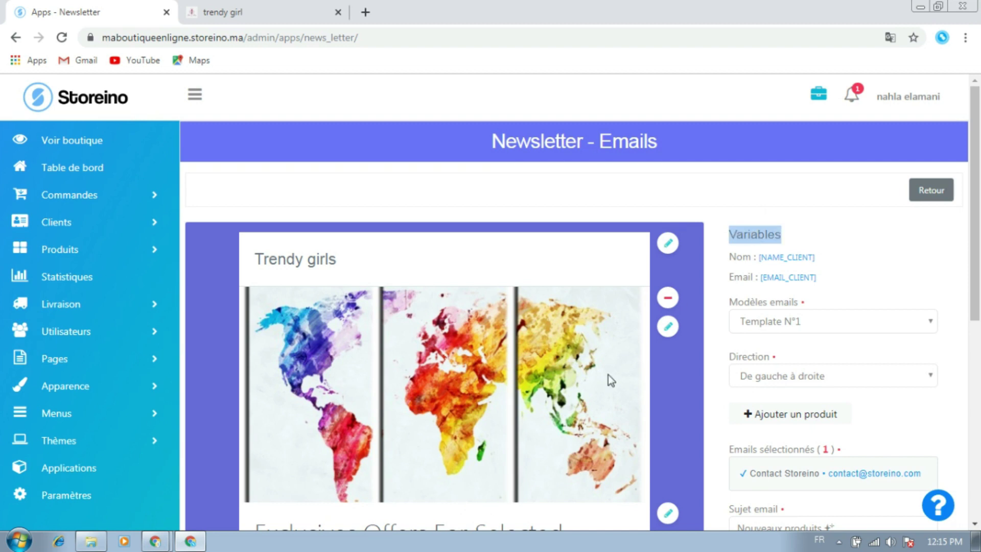
left_click(848, 266)
double_click(744, 259)
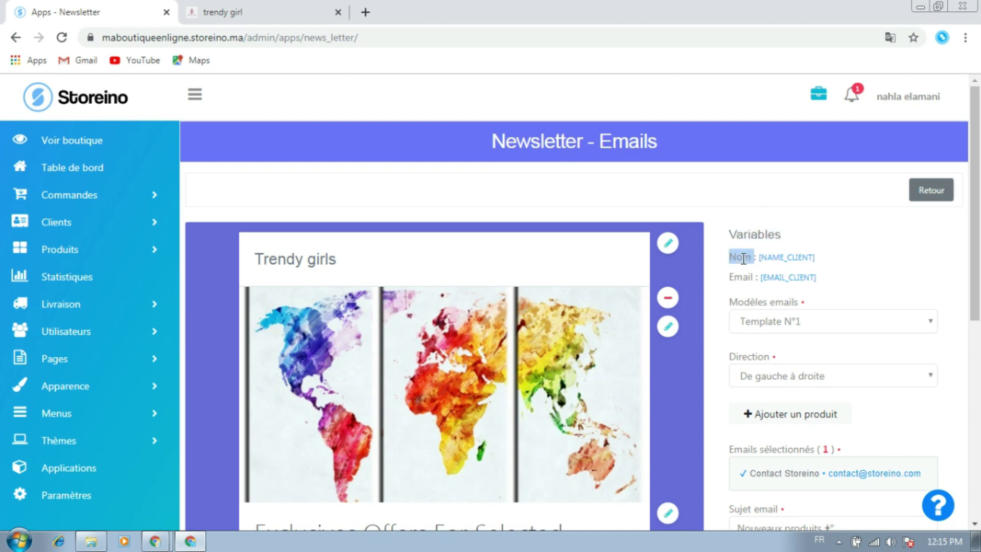
left_click_drag(757, 257, 824, 261)
left_click(826, 255)
scroll(756, 279, "down", 1)
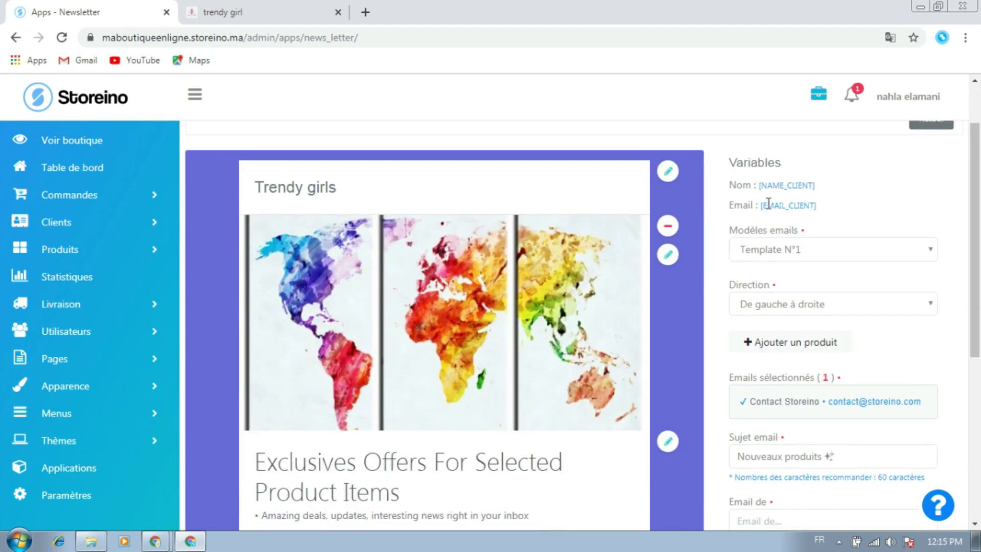
left_click_drag(761, 207, 816, 207)
left_click(857, 207)
scroll(722, 255, "down", 1)
left_click(782, 179)
left_click(783, 179)
scroll(505, 399, "down", 3)
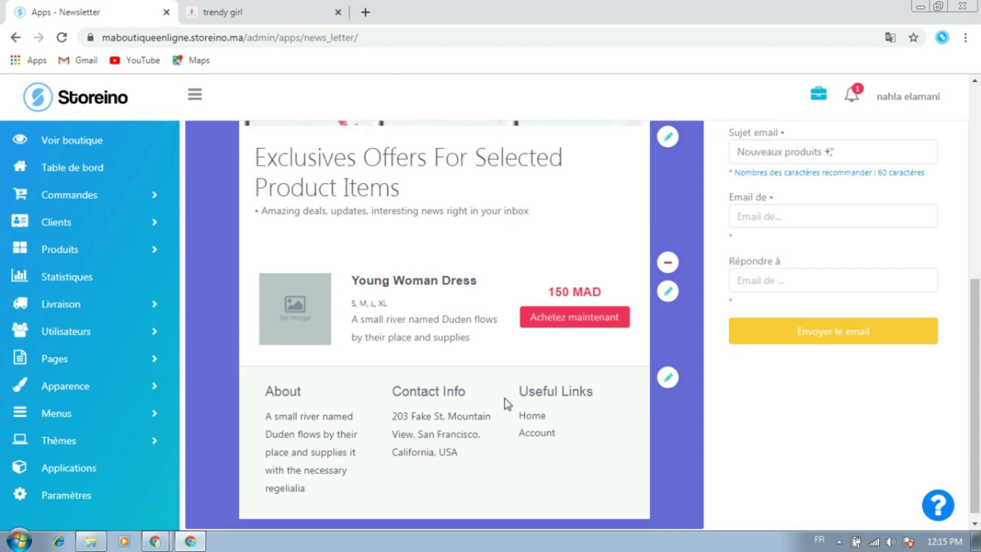
scroll(505, 399, "up", 5)
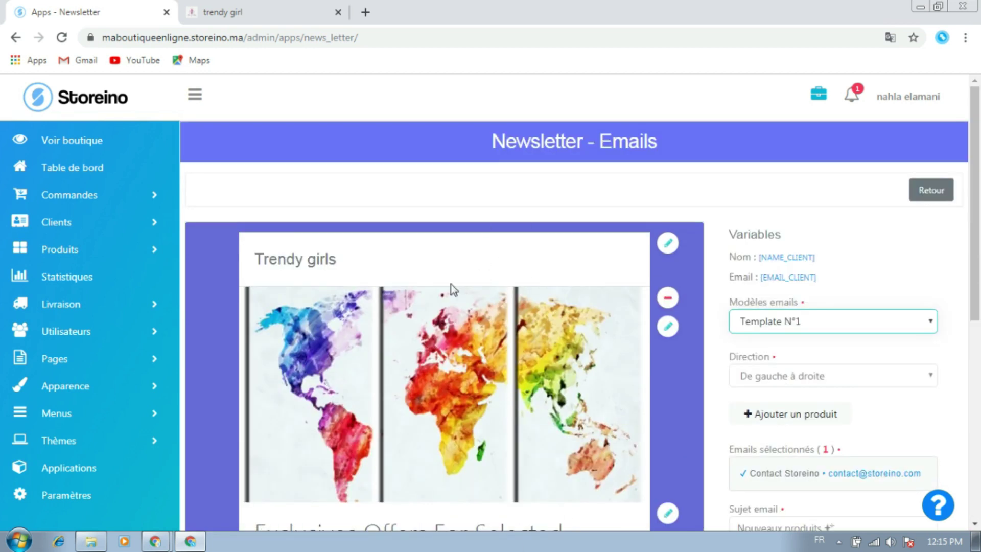
scroll(685, 323, "down", 1)
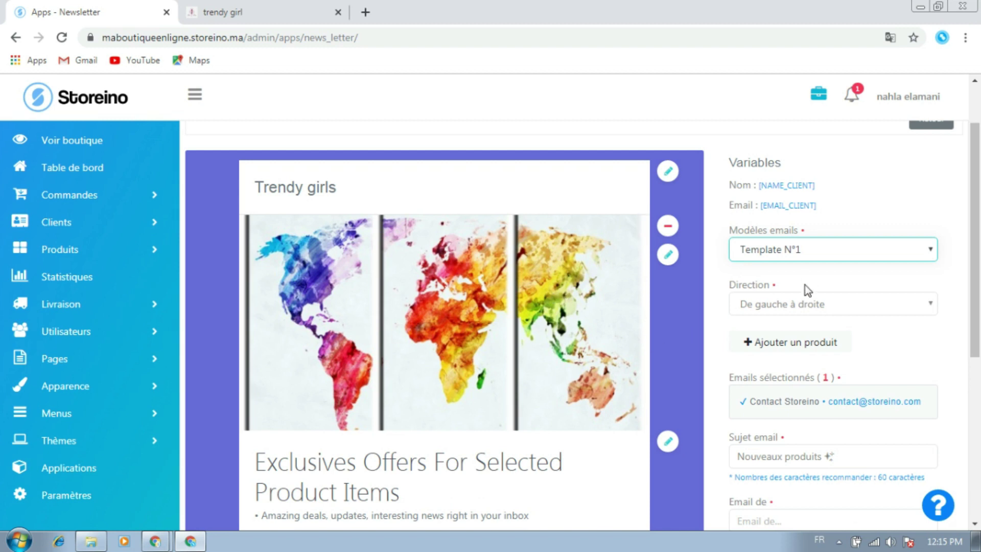
scroll(805, 285, "down", 1)
left_click(752, 235)
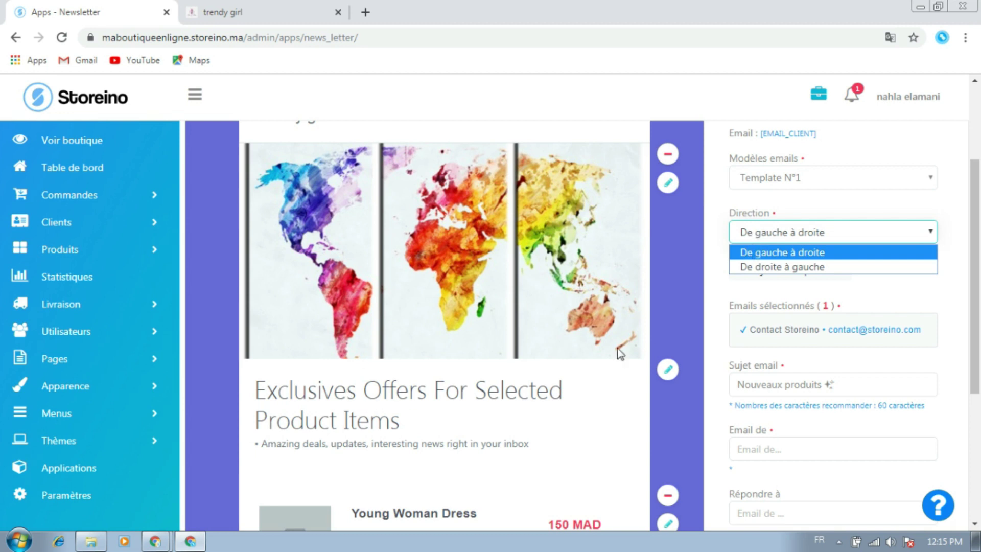
left_click(780, 267)
left_click(761, 232)
left_click(759, 252)
scroll(853, 343, "up", 2)
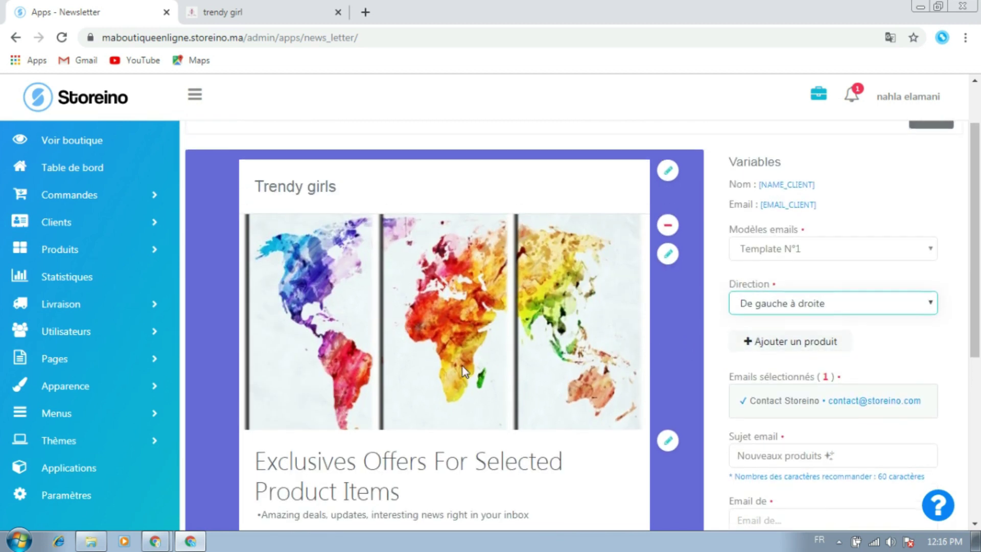
scroll(462, 366, "down", 6)
scroll(686, 387, "up", 4)
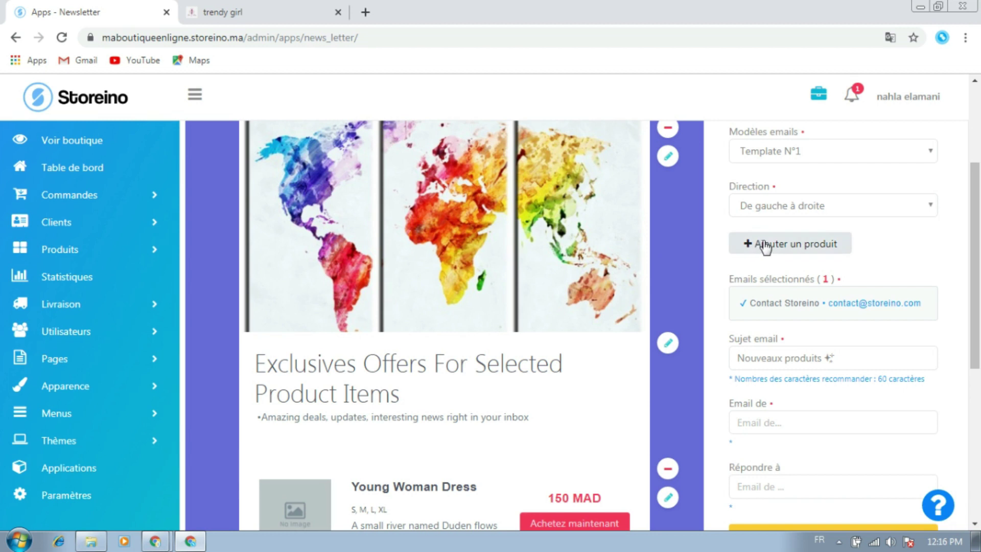
Add a product block and set the first product's image to the world-map painting
left_click(763, 244)
scroll(691, 308, "down", 8)
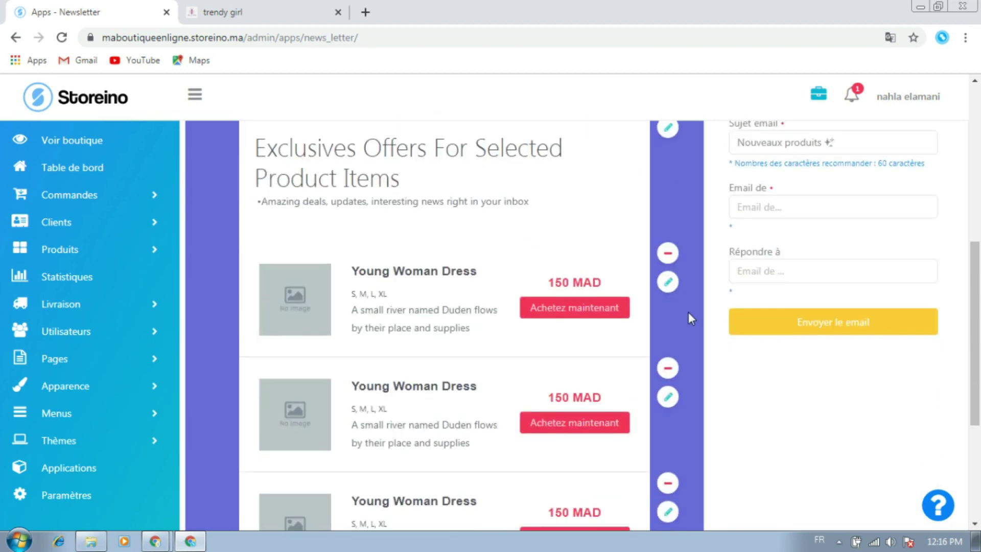
scroll(608, 439, "up", 2)
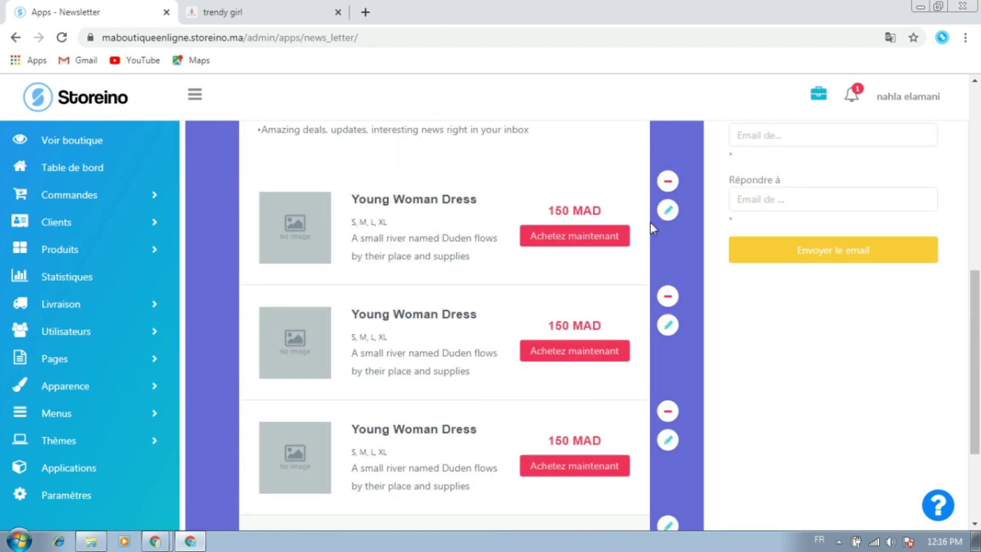
left_click(669, 213)
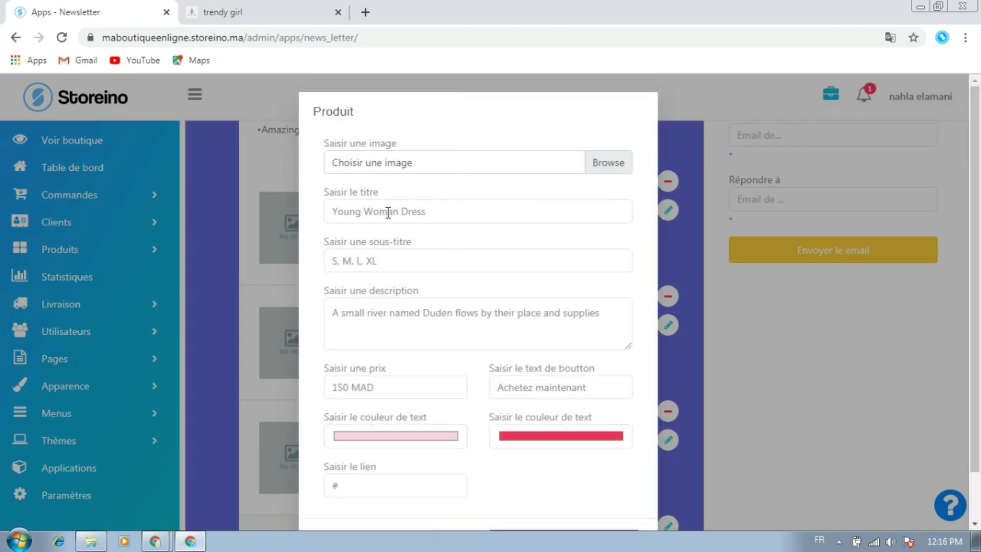
scroll(406, 240, "down", 1)
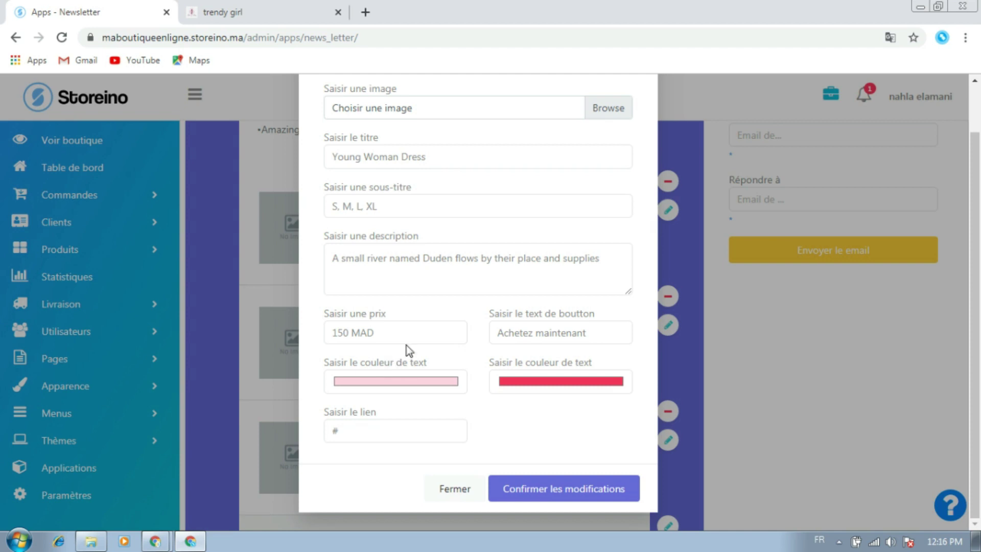
scroll(496, 328, "up", 1)
left_click(596, 163)
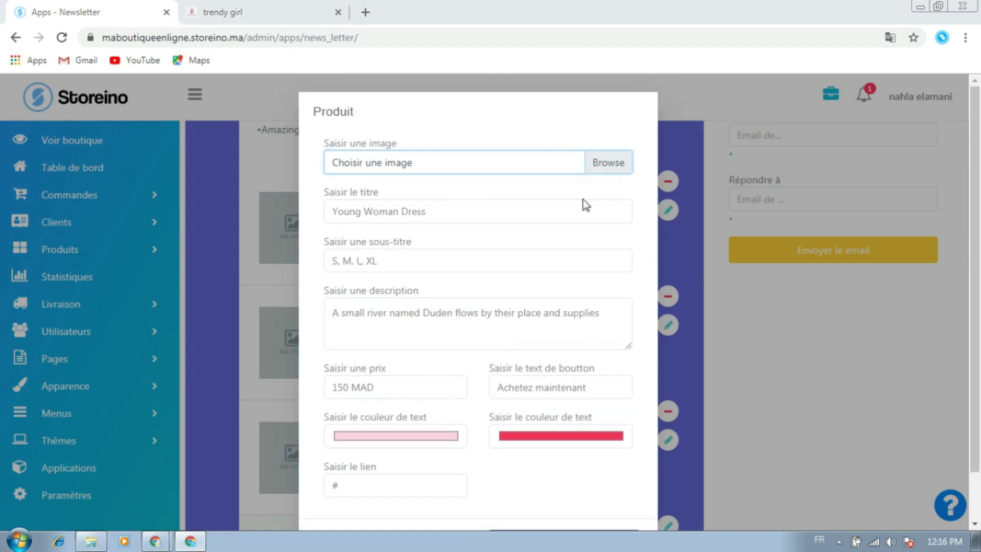
left_click(339, 134)
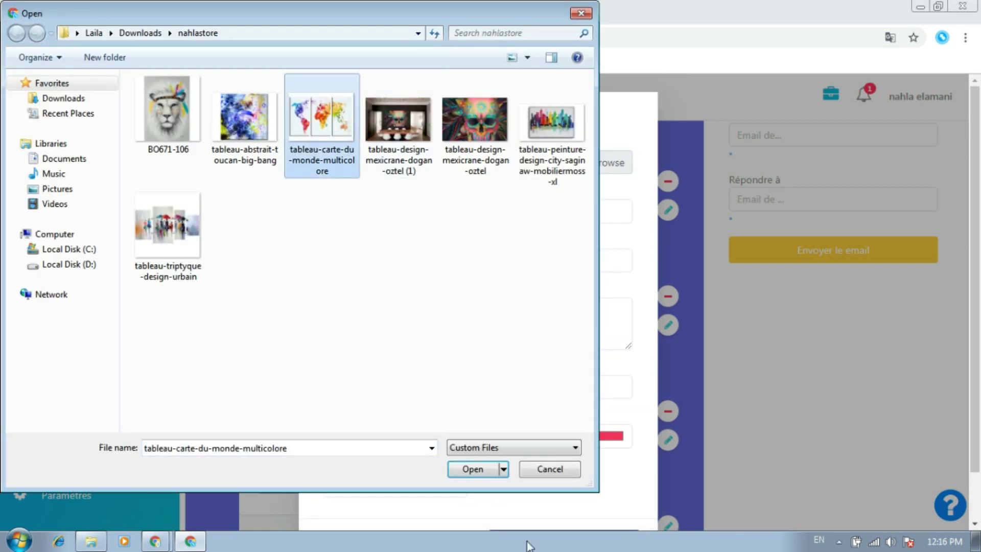
left_click(481, 476)
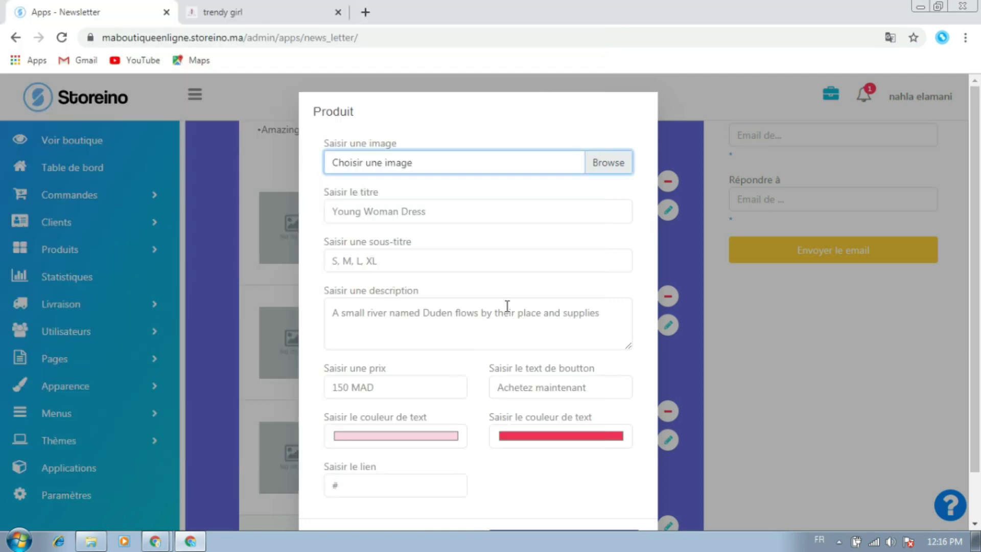
Set the first product's title to 'peinture carte du monde' and subtitle to 'carte du monde'
double_click(444, 212)
triple_click(444, 215)
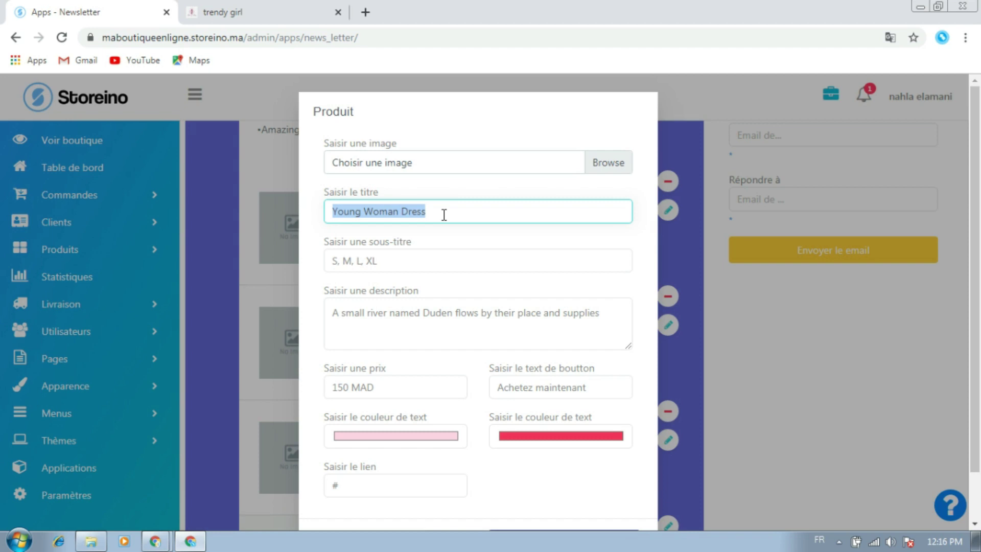
type("p")
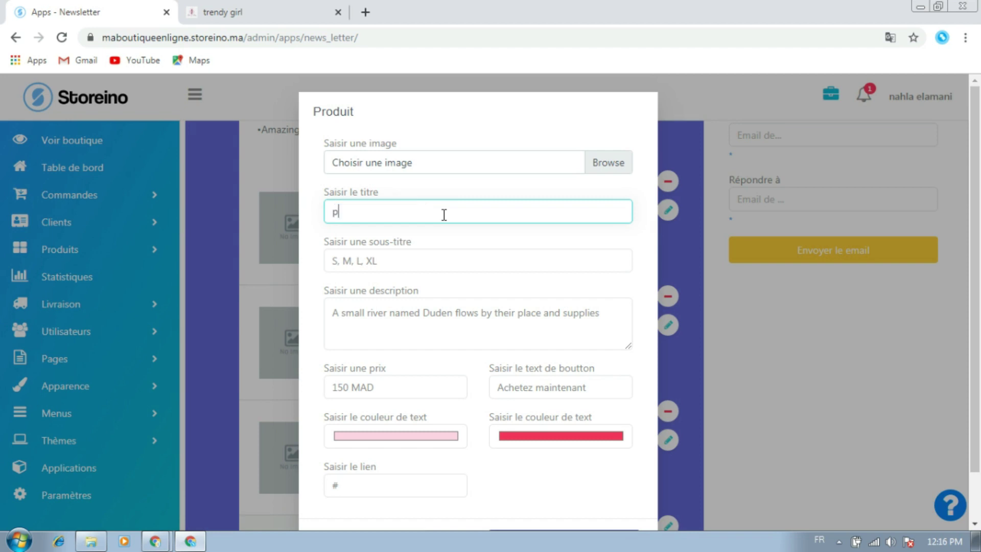
type("einture carte du monde")
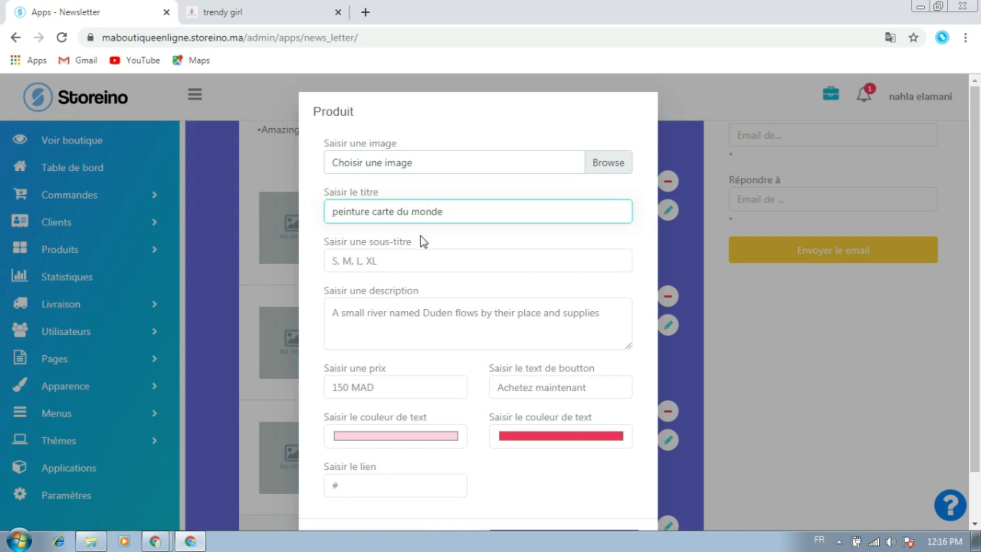
left_click(420, 241)
scroll(365, 236, "down", 1)
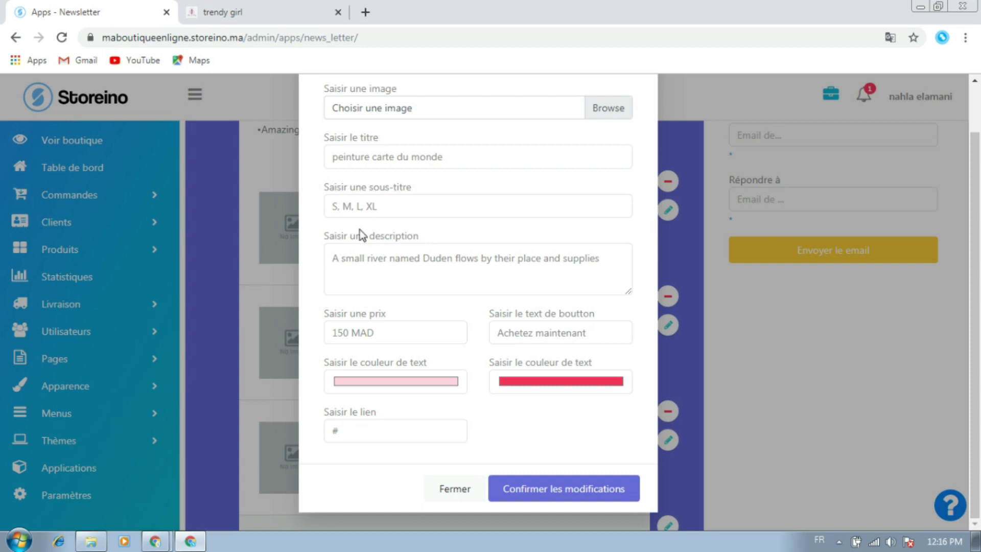
triple_click(376, 207)
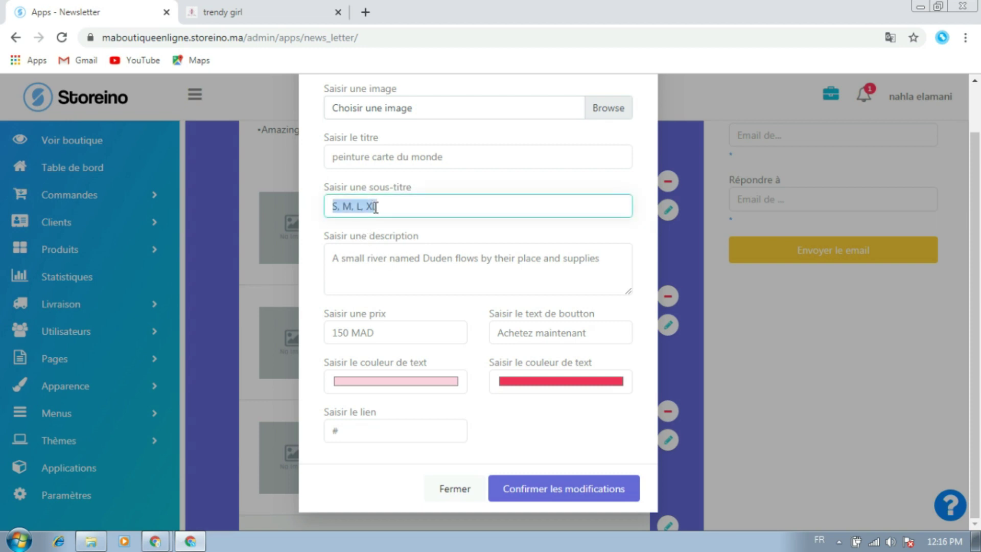
type("carte du monde")
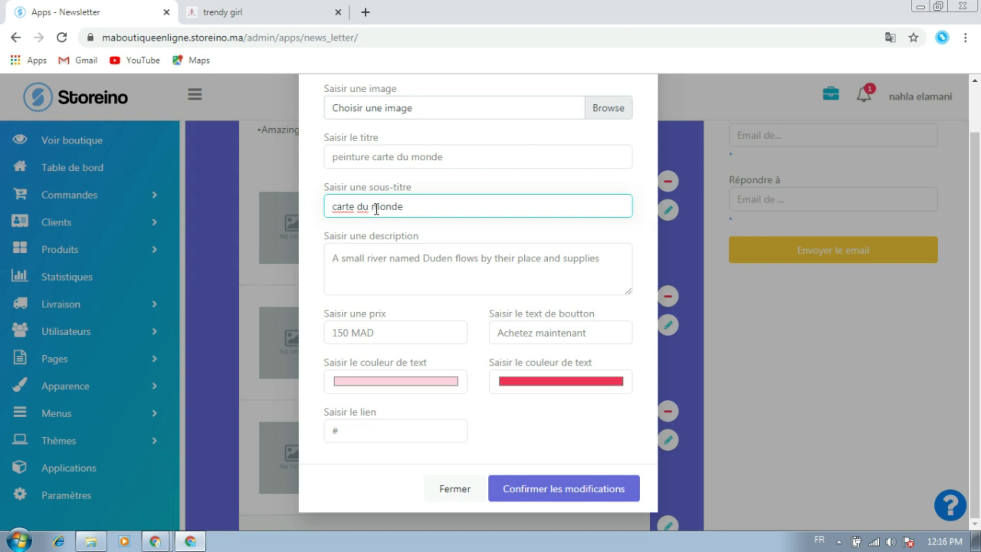
Change the product price to 349MAD, leaving the description unchanged
left_click(377, 257)
double_click(377, 257)
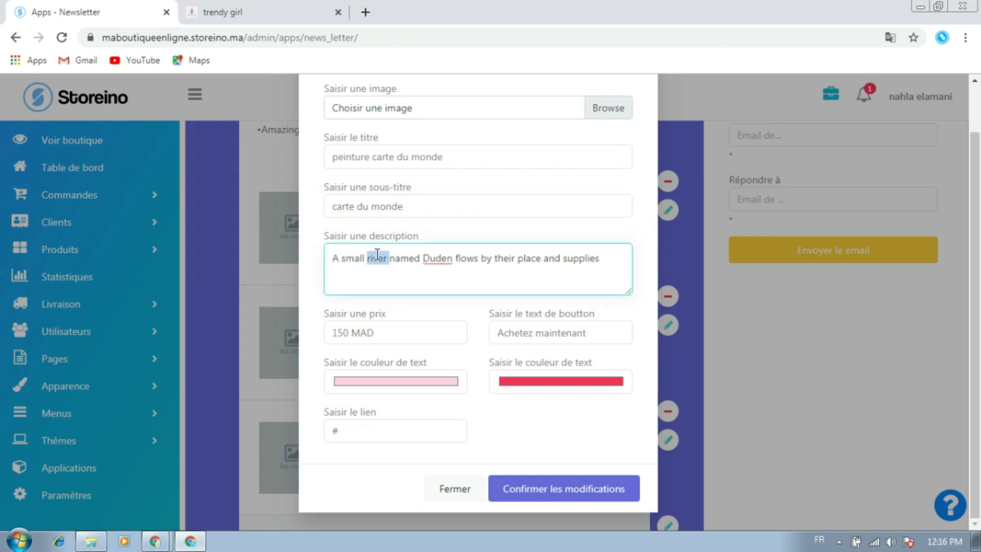
triple_click(377, 257)
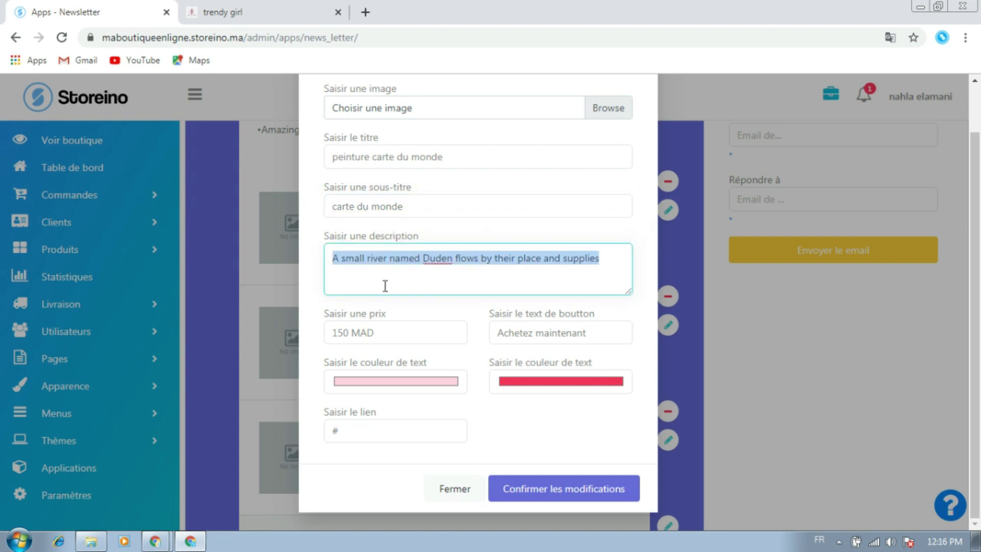
left_click(411, 316)
left_click(441, 258)
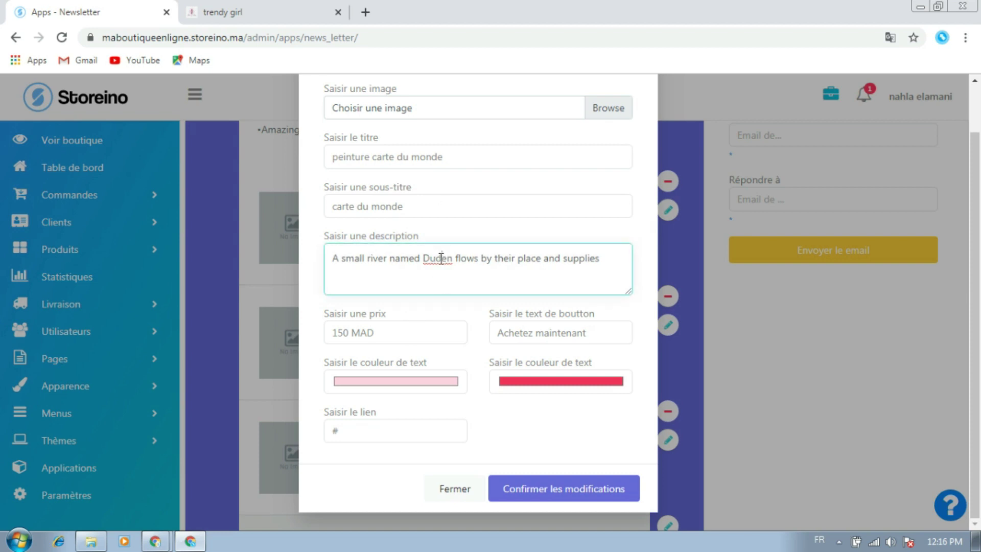
left_click(433, 306)
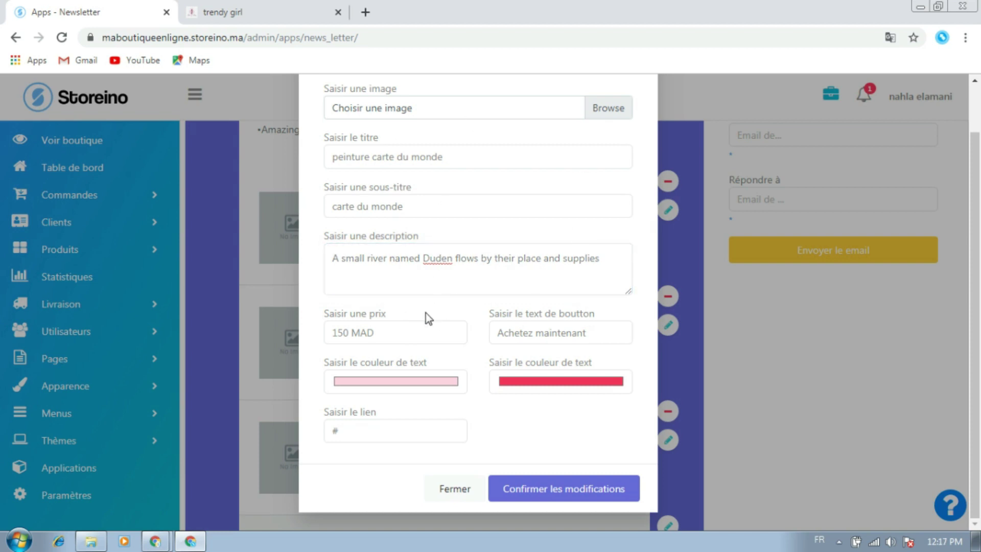
double_click(339, 333)
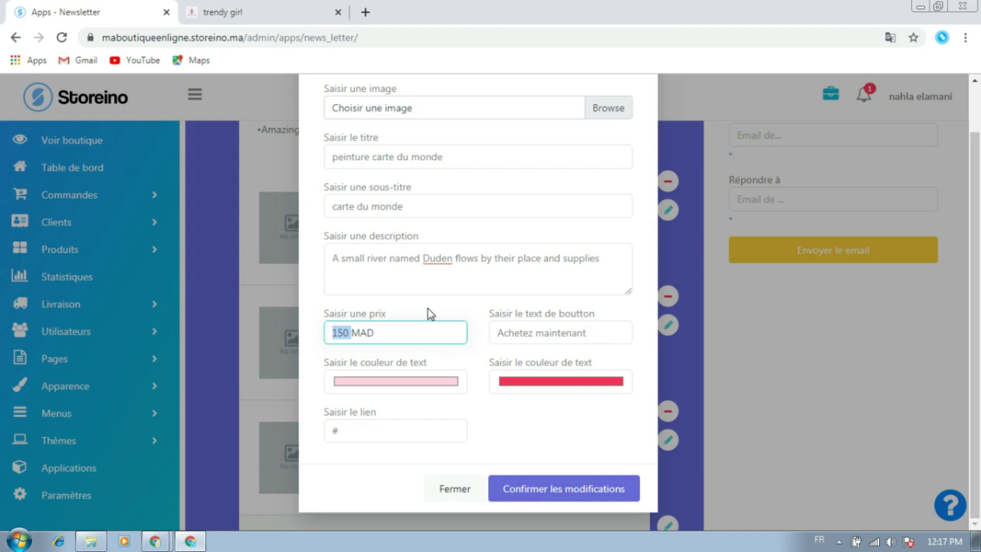
type("349")
left_click(308, 304)
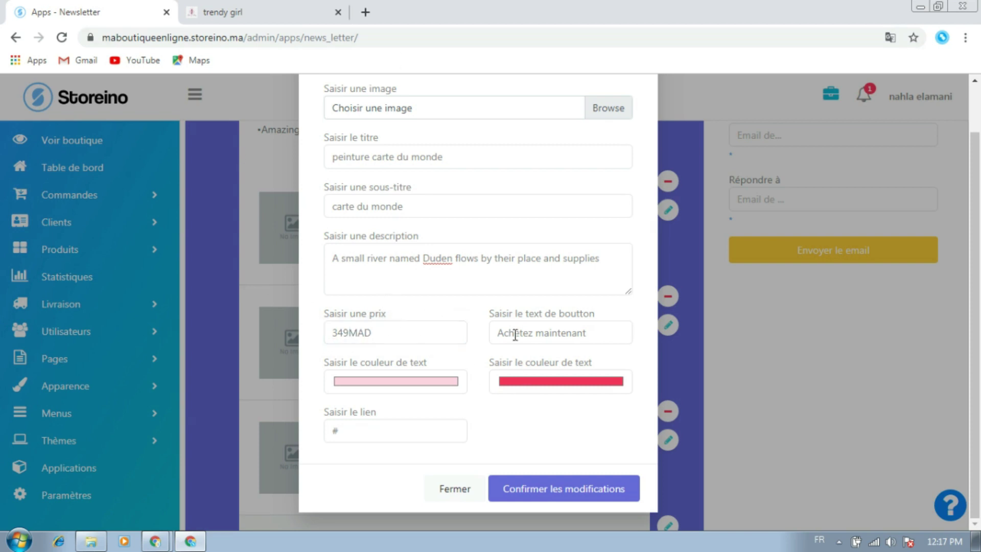
double_click(522, 336)
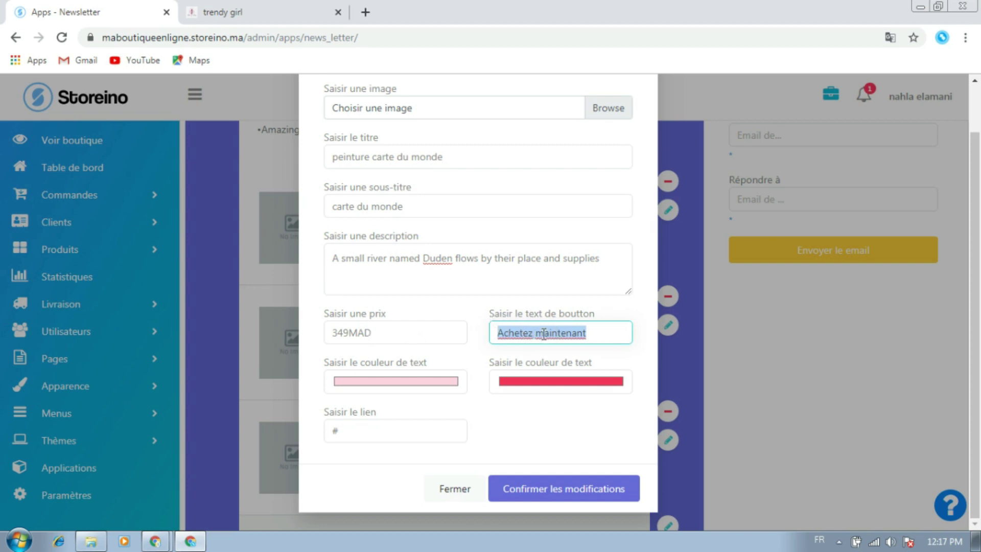
Set the product's two text colours to dark blue and teal
left_click(471, 354)
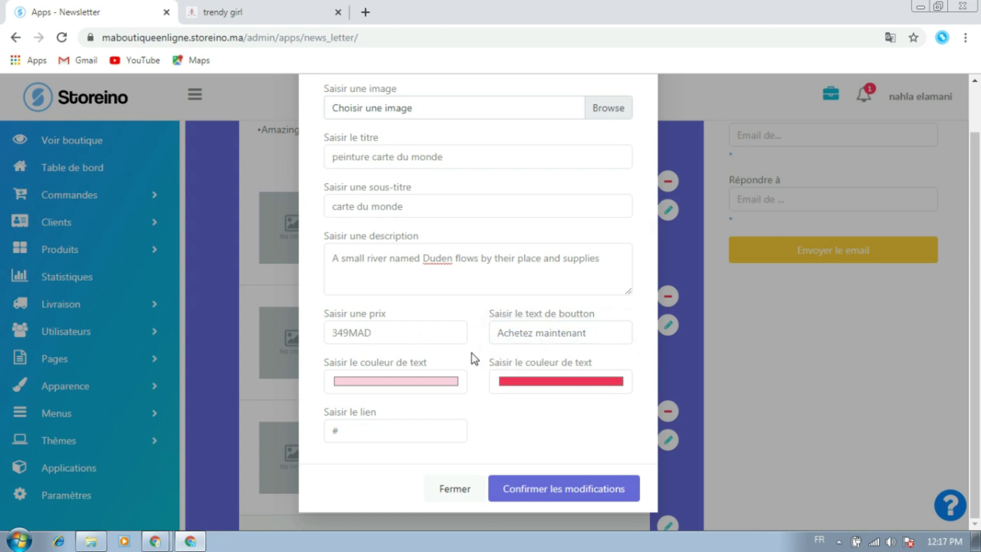
left_click(387, 387)
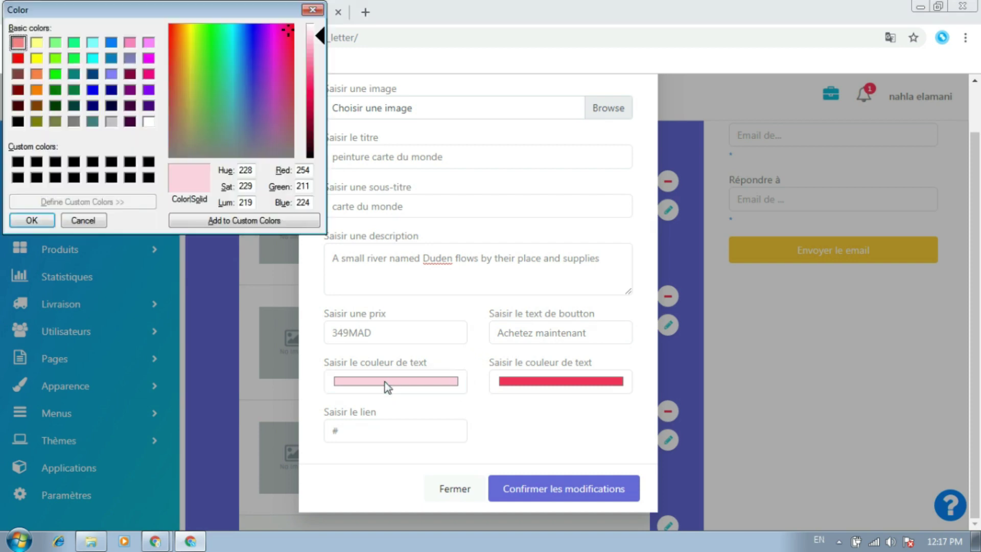
left_click_drag(264, 64, 257, 60)
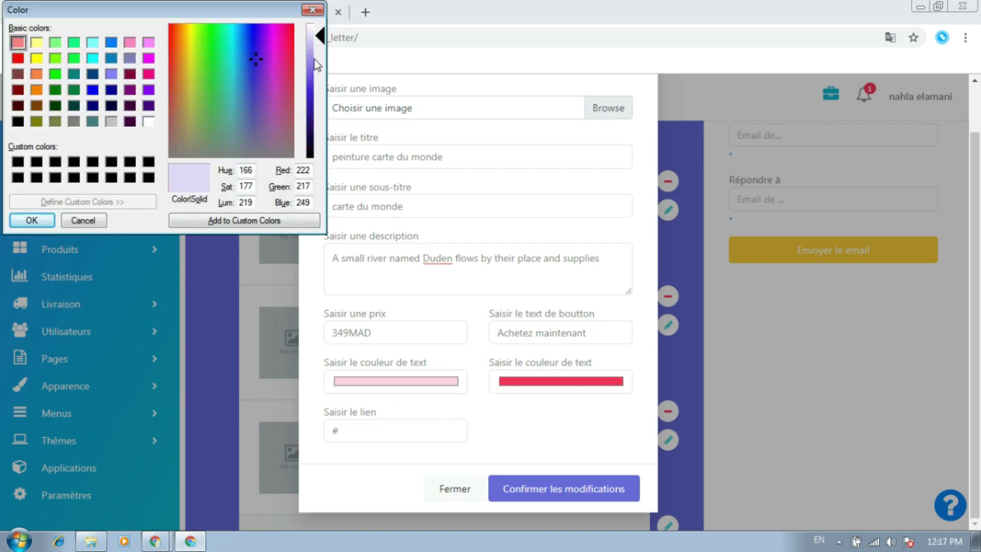
left_click(313, 85)
left_click(314, 100)
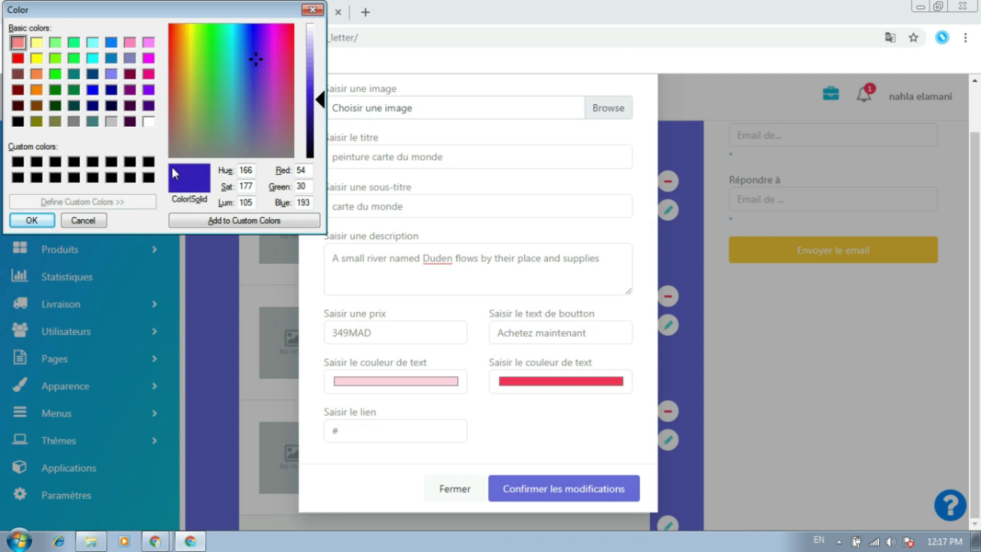
left_click(36, 220)
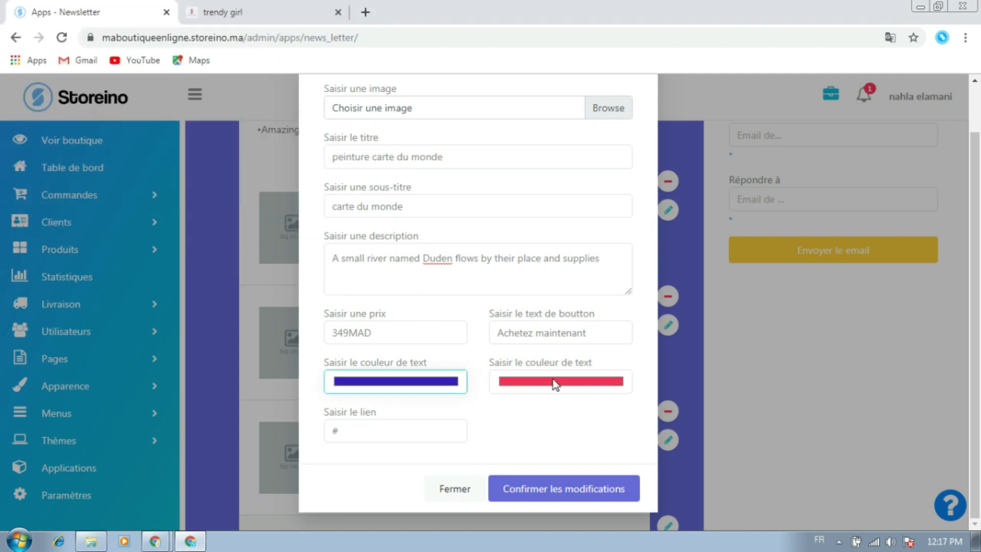
left_click(557, 384)
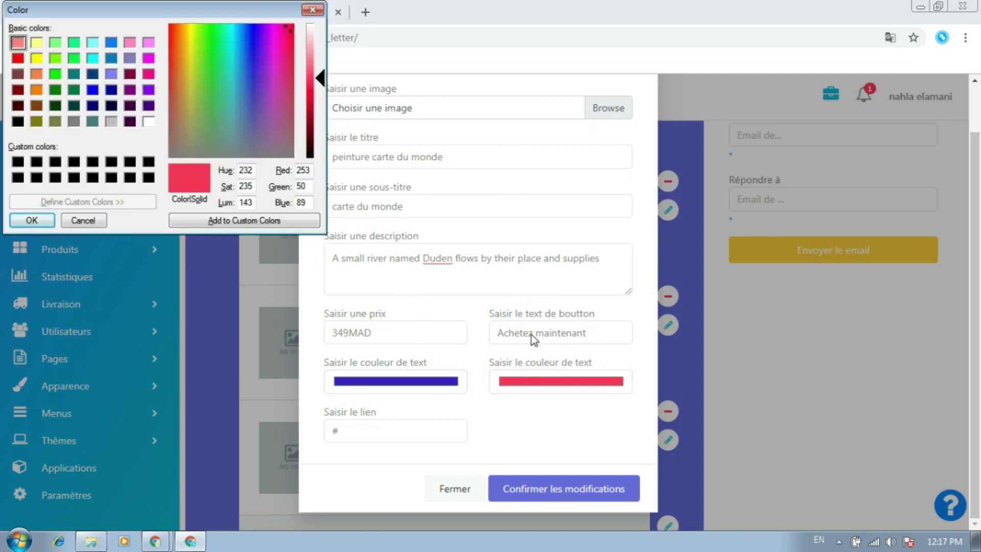
left_click(228, 91)
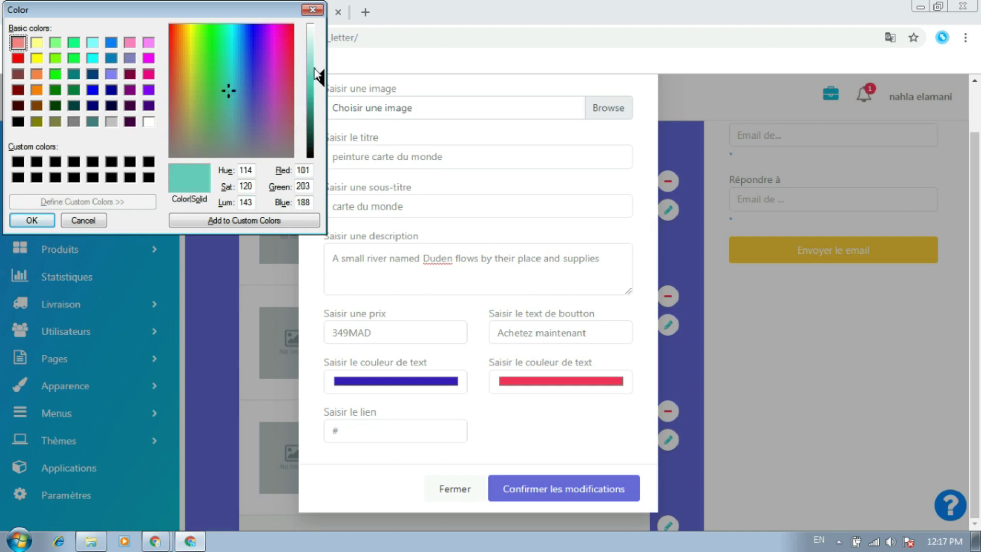
left_click(53, 220)
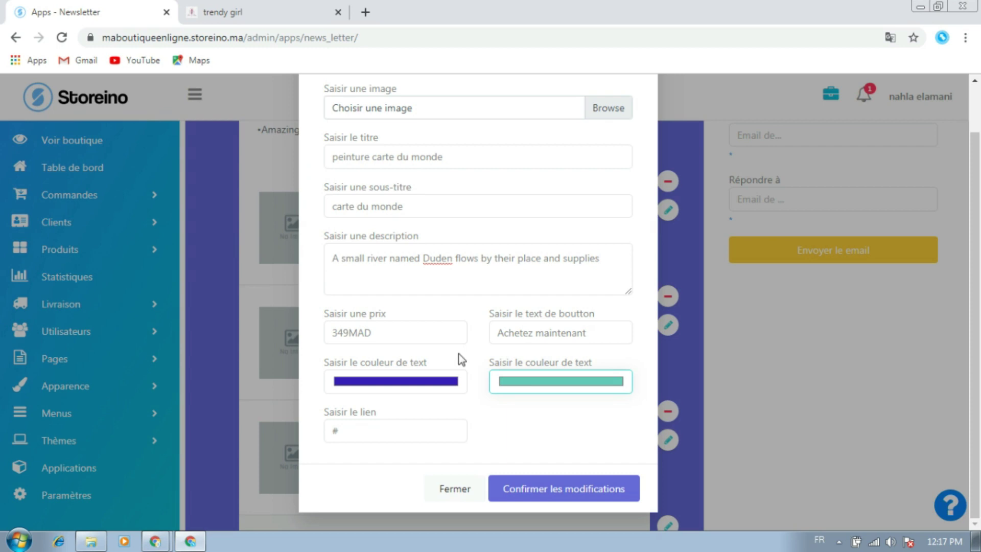
left_click(420, 433)
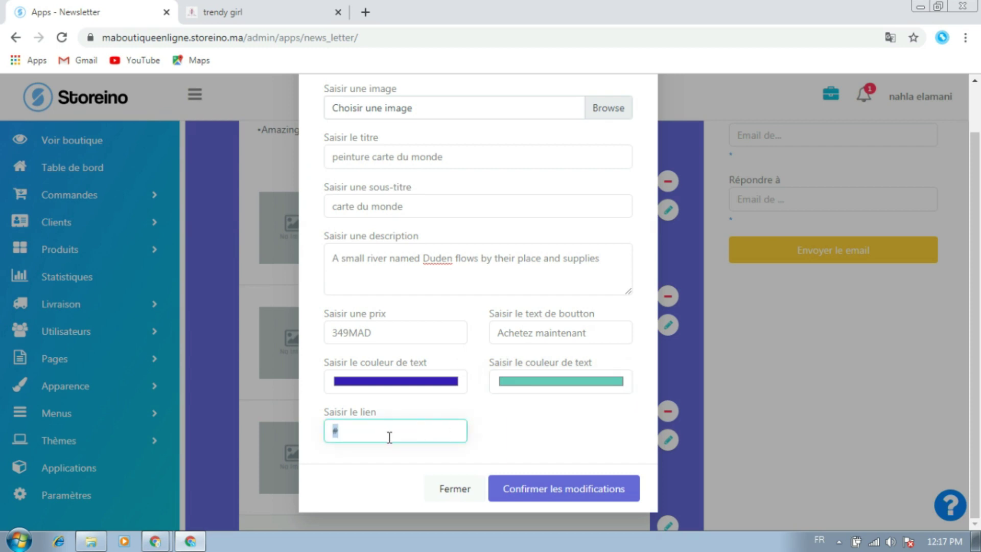
Copy the Tabeau carte du monde product page URL from the storefront
left_click(198, 9)
scroll(375, 372, "down", 9)
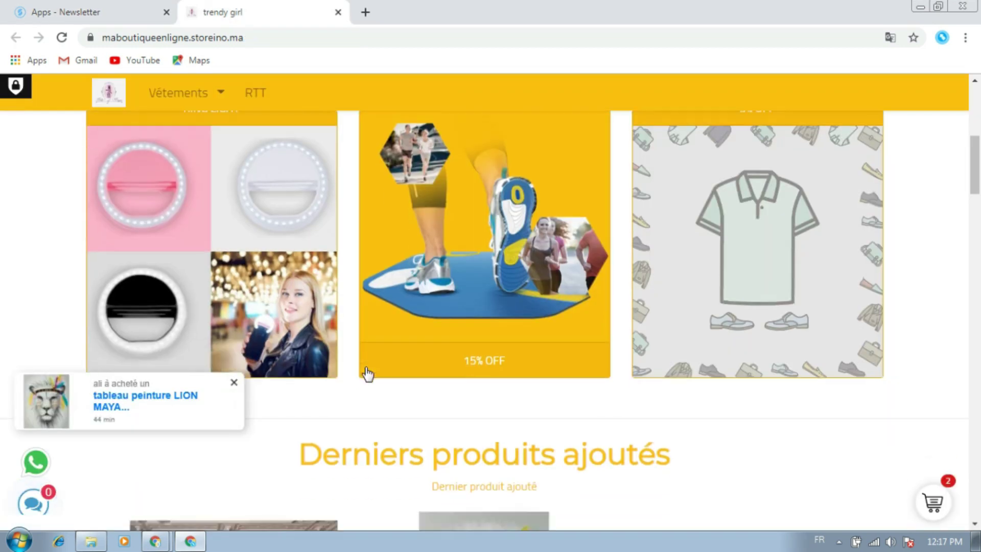
scroll(670, 332, "up", 2)
scroll(670, 332, "down", 5)
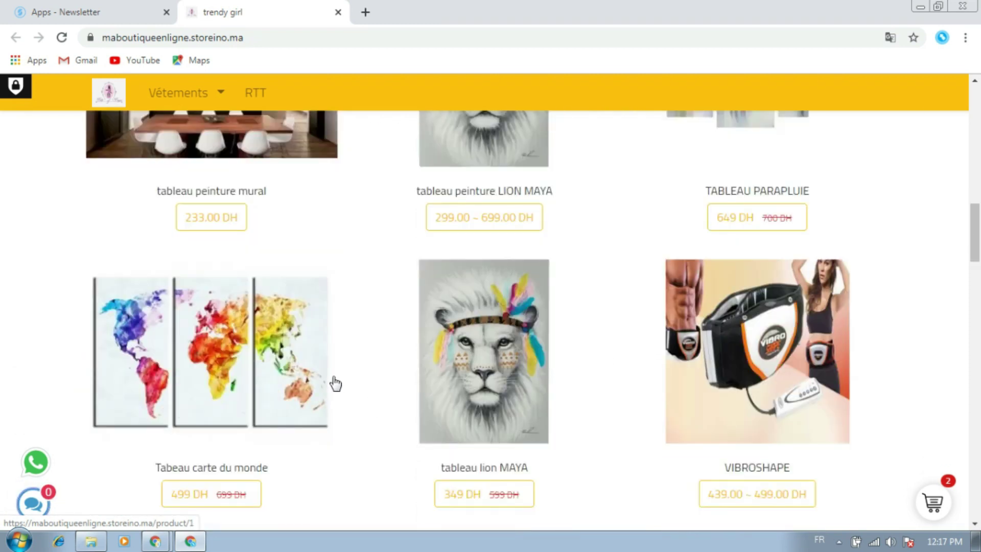
left_click(236, 347)
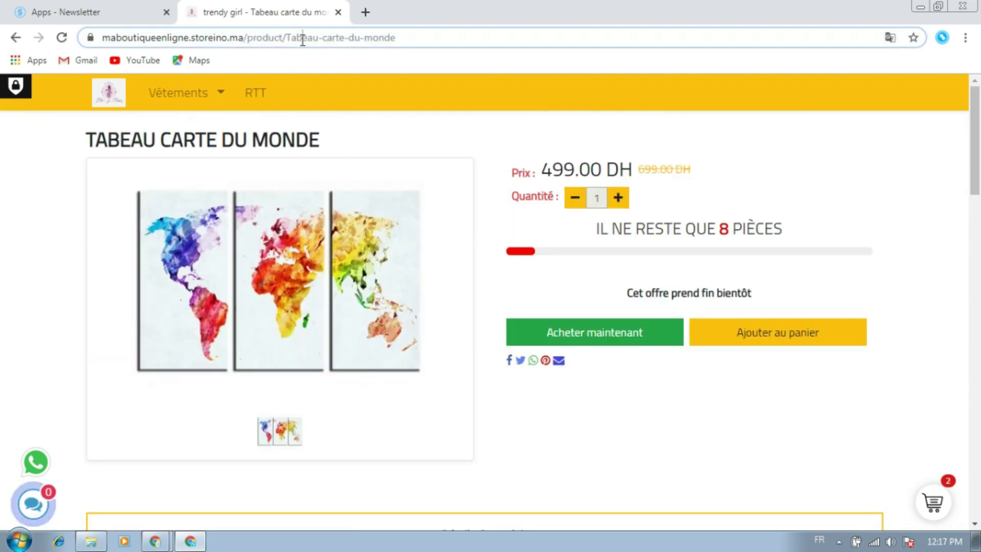
right_click(302, 39)
left_click(324, 93)
Paste that URL as the item's link, save, and remove both Young Woman Dress items
left_click(79, 11)
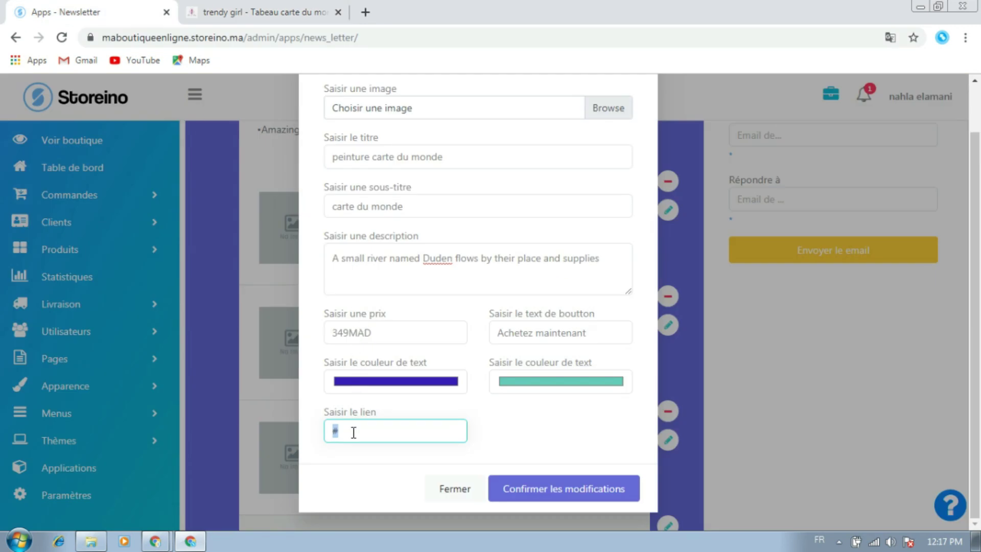
key("ctrl+v")
left_click(549, 489)
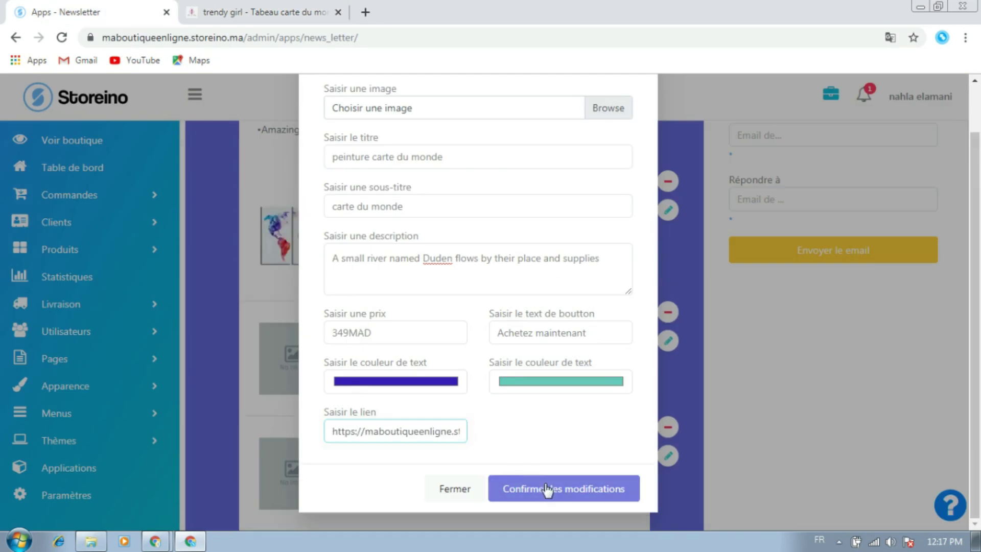
left_click(667, 312)
left_click(668, 312)
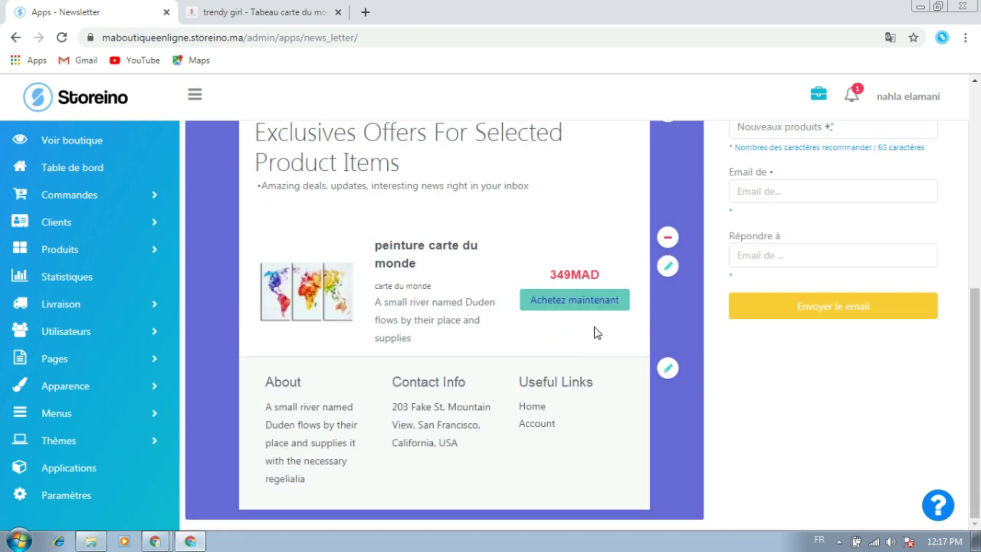
Change the heading title to 'Profitez du BLACK FRIDAY'
scroll(593, 328, "up", 4)
scroll(569, 367, "down", 3)
scroll(646, 324, "up", 3)
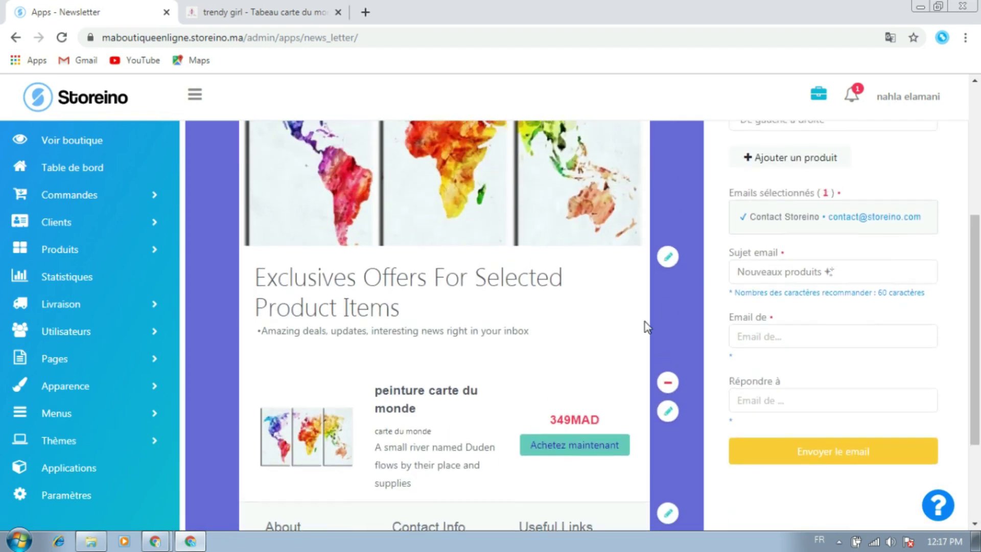
left_click(668, 327)
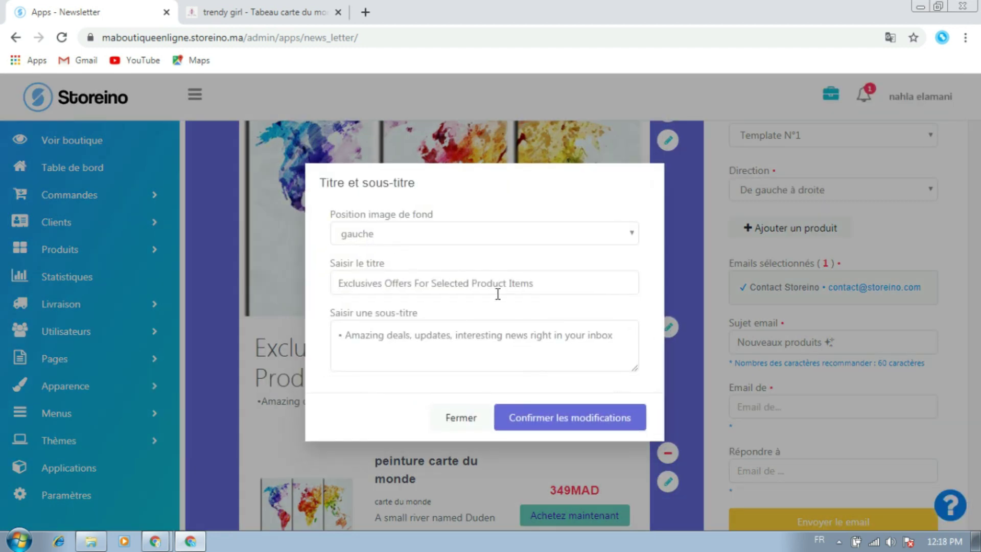
triple_click(502, 283)
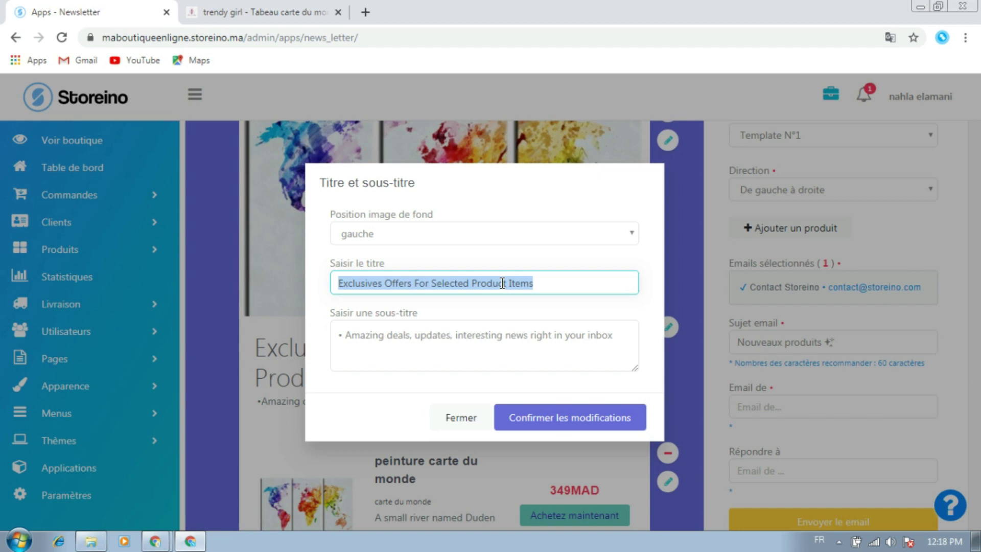
type("Profitez ")
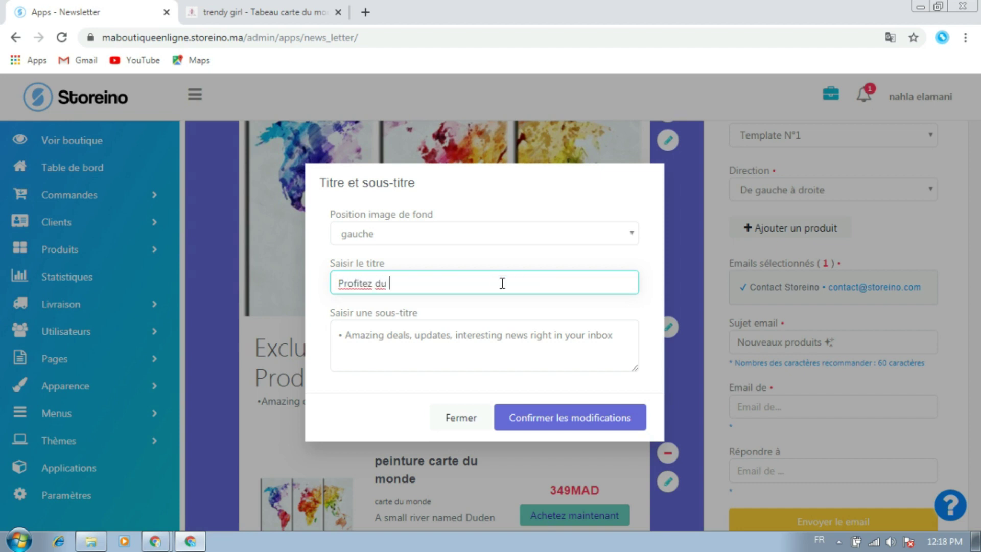
type("du BLACK FRIDAY")
Set the subtitle to 'Nous avons choisi les meilleures offres et promo pour vous !!'
triple_click(405, 336)
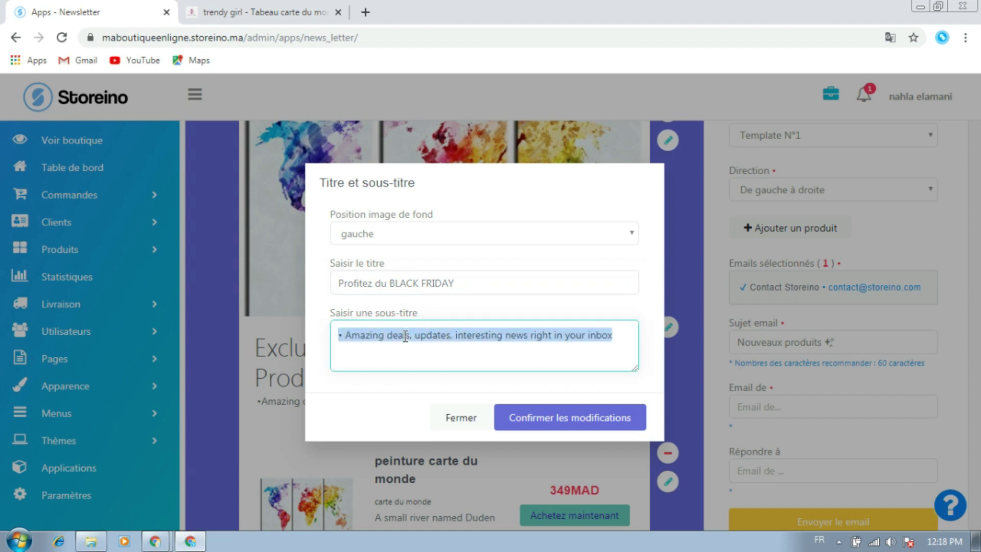
type("4")
key("BackSpace")
key("BackSpace")
type("Nous avons choisi les meilleures offres et promo pour vous")
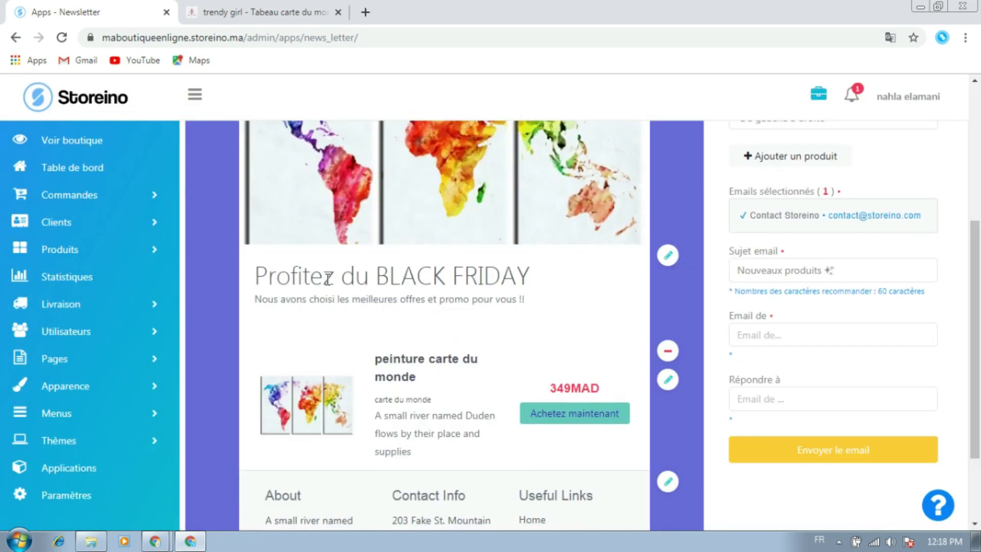
triple_click(329, 280)
double_click(328, 280)
triple_click(327, 301)
left_click(332, 303)
scroll(360, 341, "down", 2)
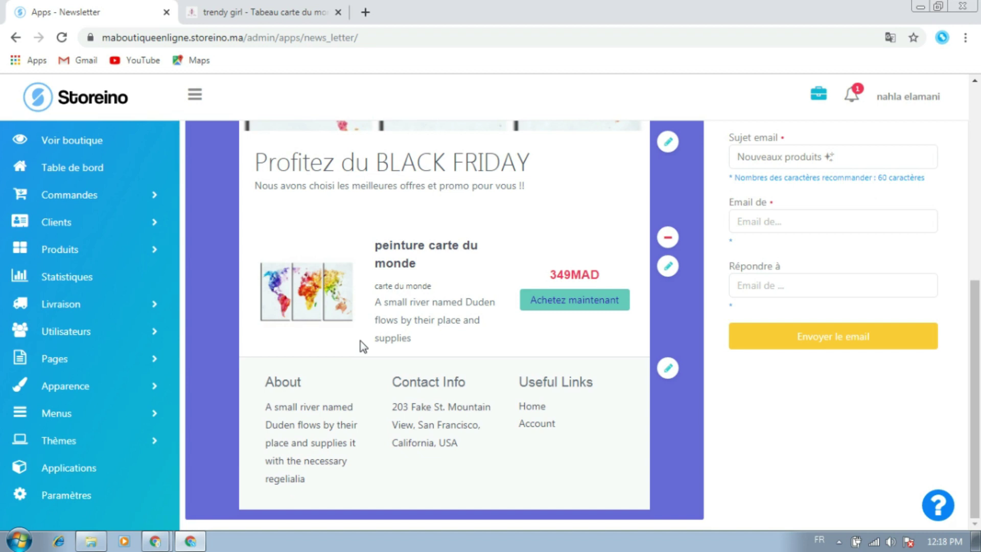
Point the footer's Home link to the shop home page and remove the Account link
left_click(668, 368)
scroll(486, 378, "down", 2)
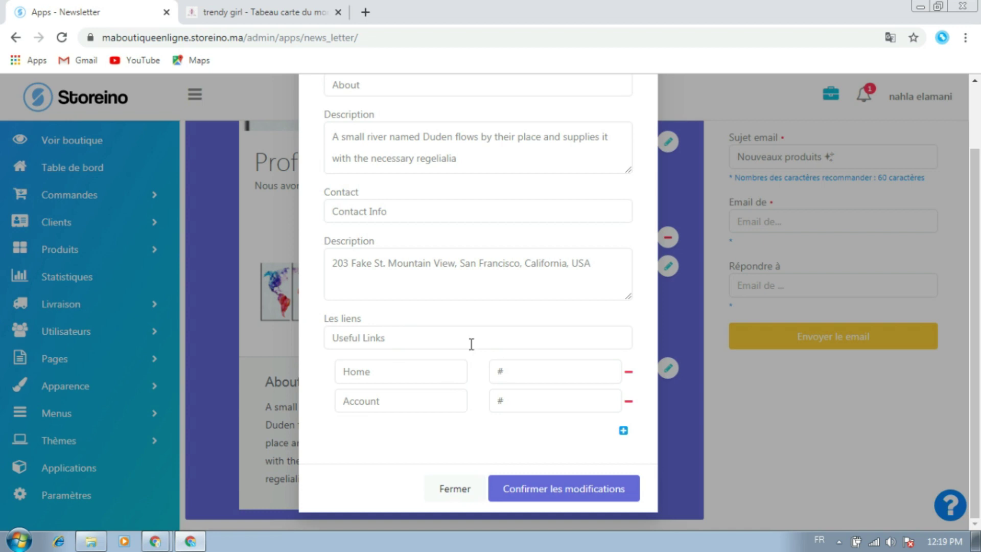
left_click(261, 10)
left_click(108, 94)
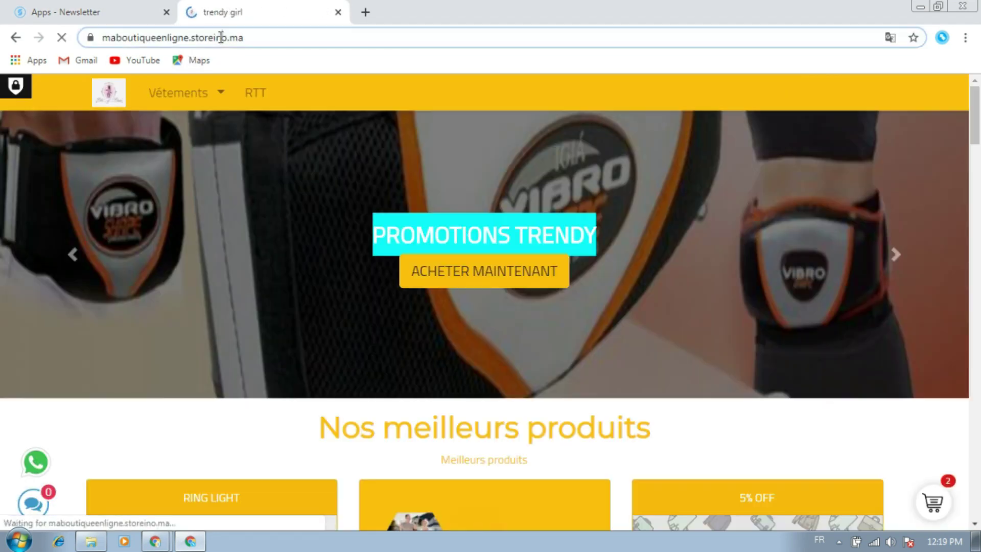
right_click(221, 37)
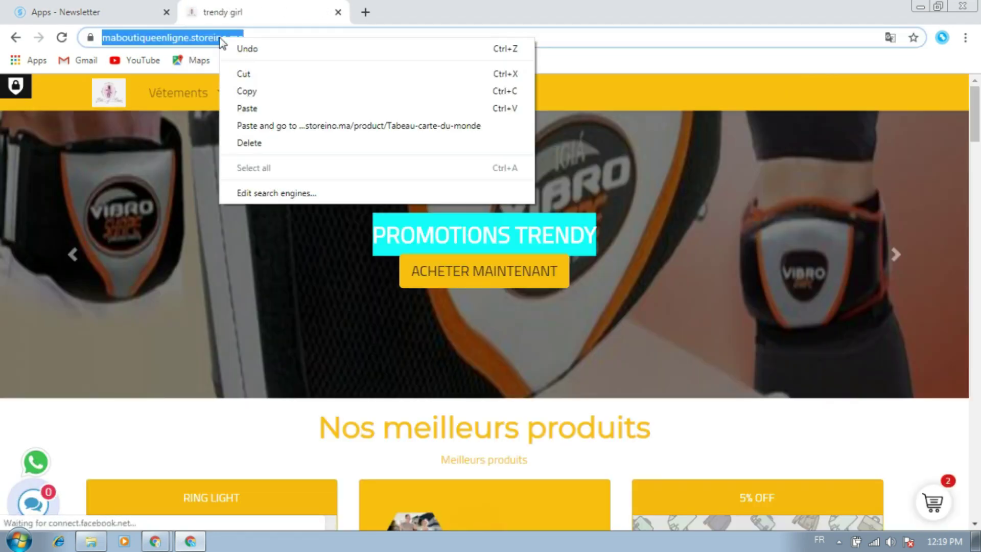
left_click(245, 89)
left_click(74, 6)
double_click(520, 377)
key("ctrl+v")
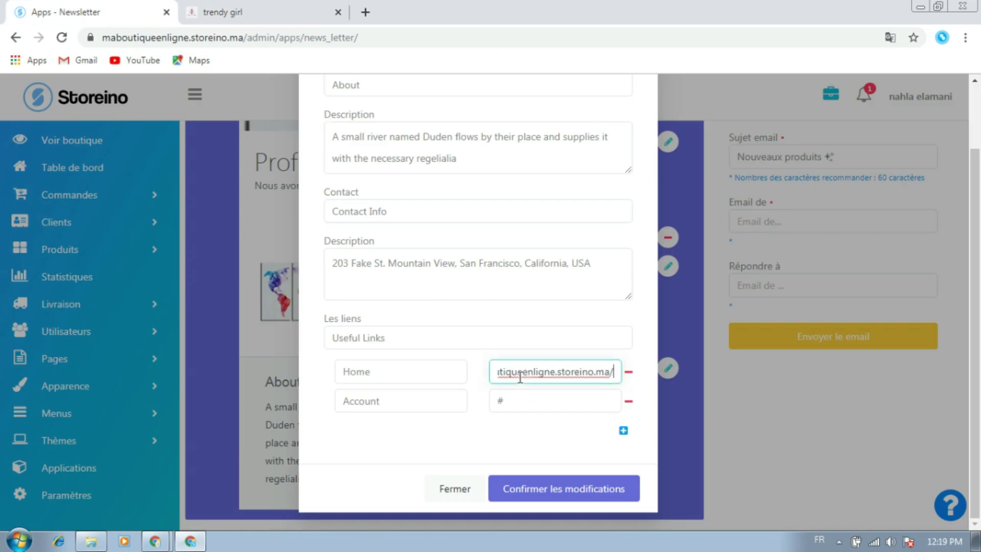
double_click(521, 404)
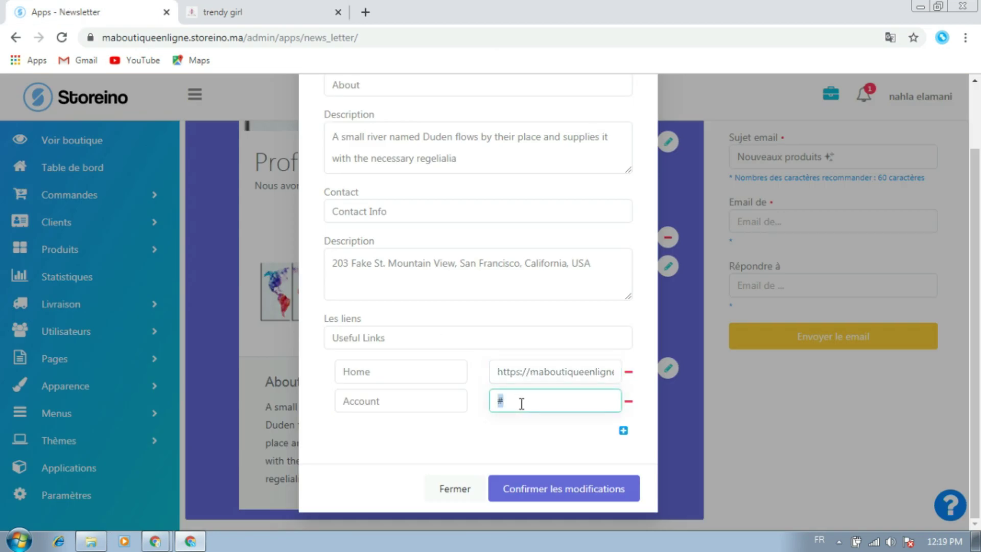
left_click(628, 403)
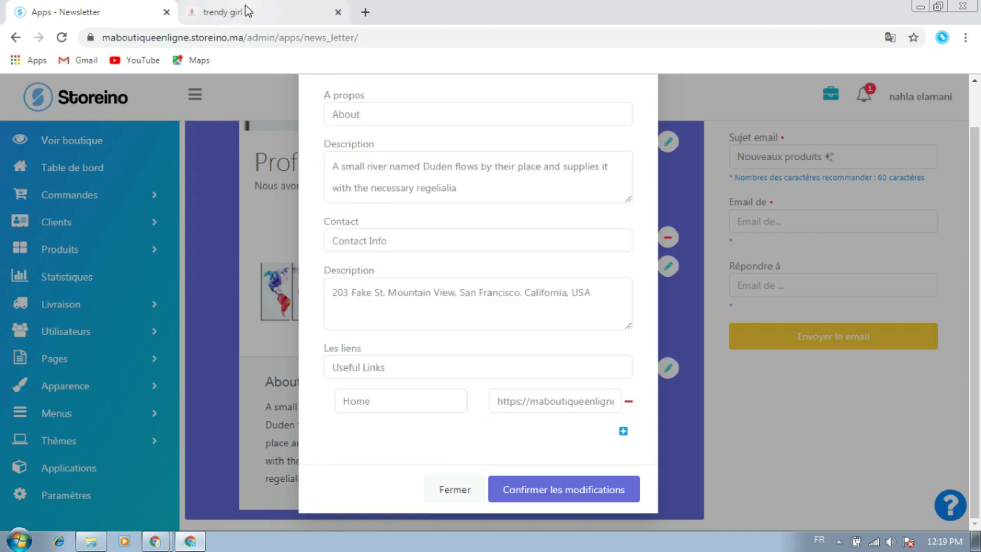
Add a footer link titled 'Peinture' pointing to the Tabeau carte du monde product page
left_click(248, 12)
scroll(345, 422, "down", 10)
scroll(369, 435, "down", 5)
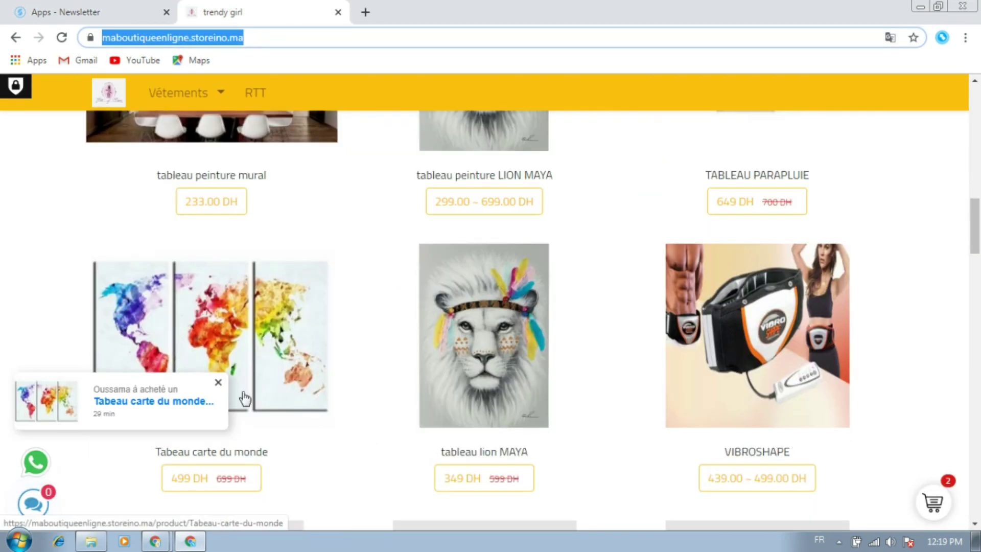
left_click(267, 377)
left_click(223, 43)
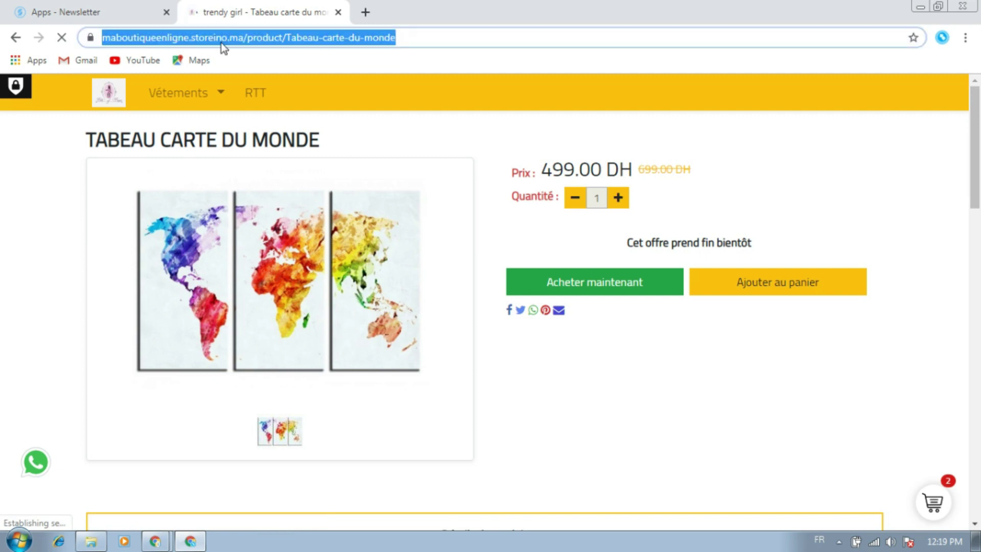
left_click(99, 12)
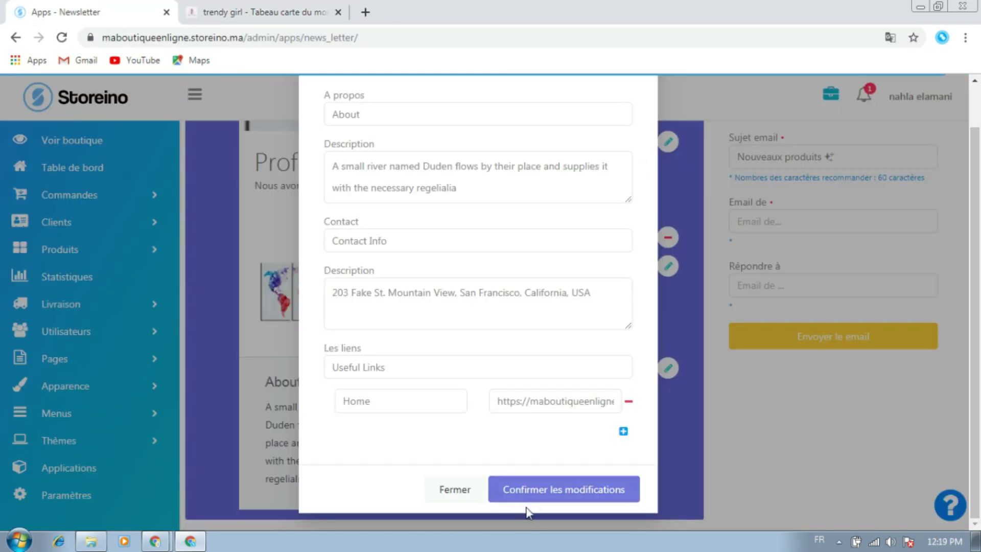
left_click(624, 432)
double_click(524, 434)
key("ctrl+v")
left_click(423, 429)
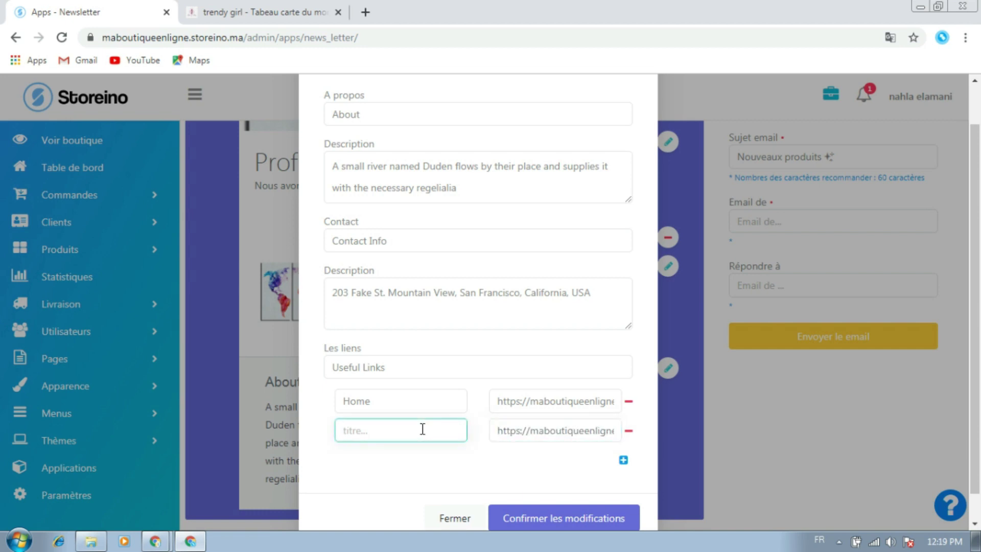
type("P")
left_click(376, 449)
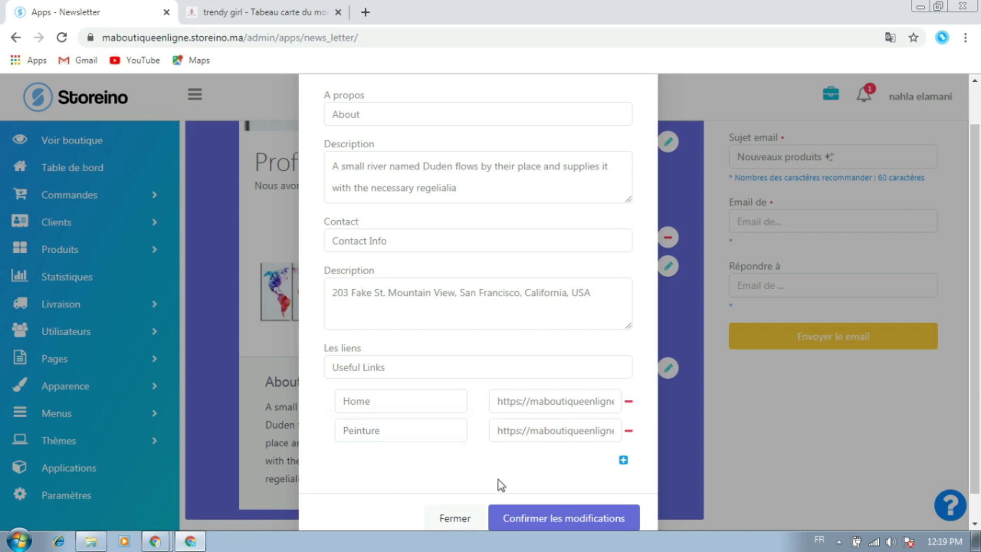
Review the footer address and About heading, leaving them unchanged
scroll(540, 449, "up", 2)
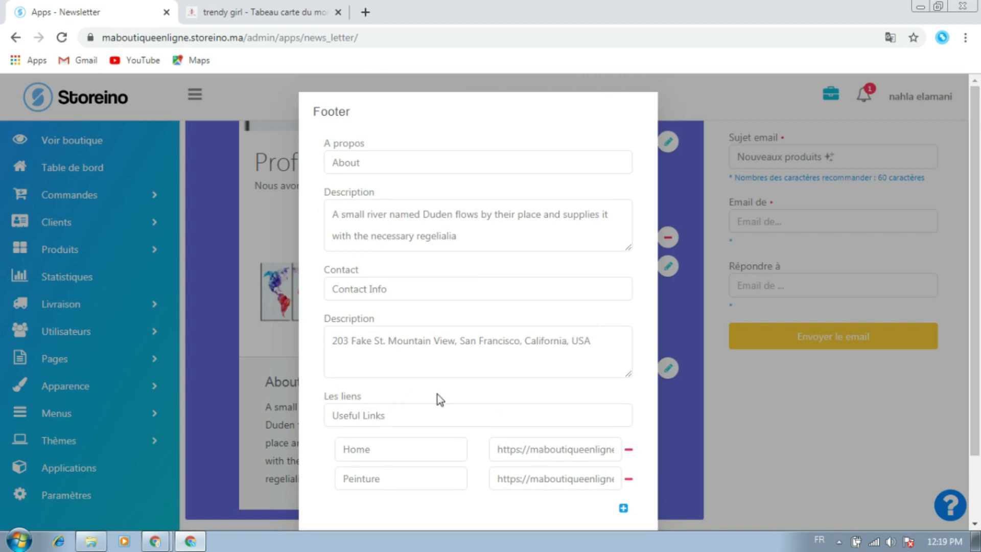
double_click(360, 344)
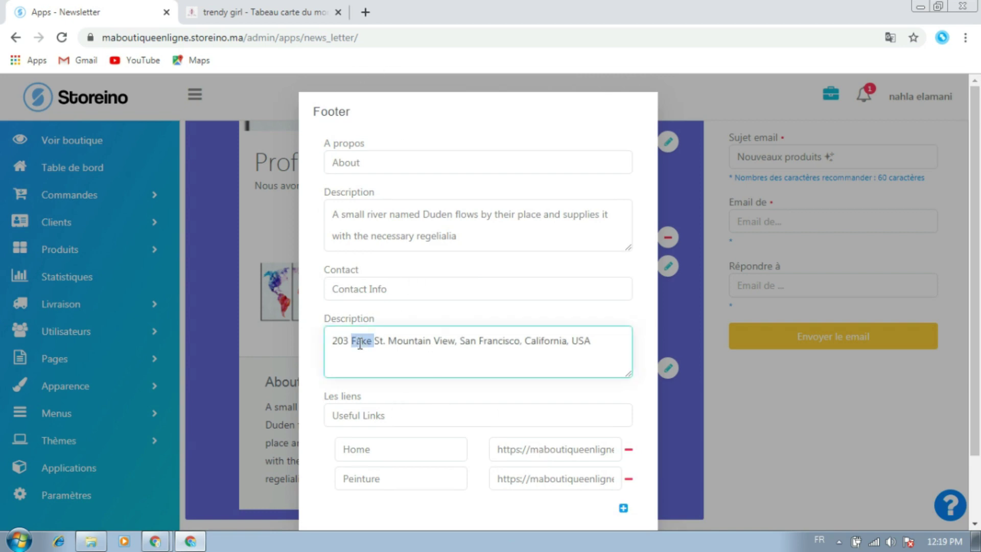
left_click(409, 342)
left_click(406, 308)
double_click(424, 341)
left_click(466, 342)
left_click(457, 321)
left_click(373, 155)
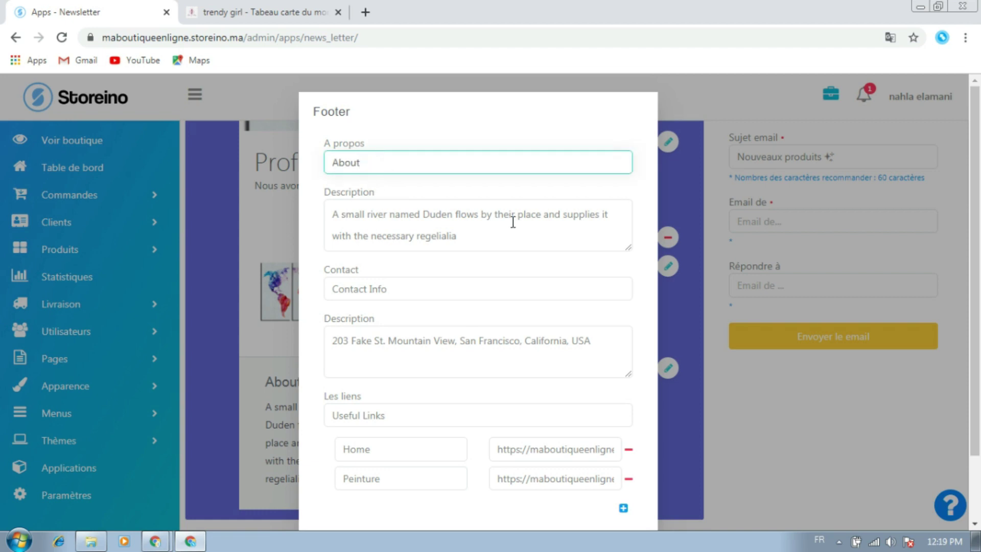
left_click(445, 266)
scroll(458, 298, "down", 2)
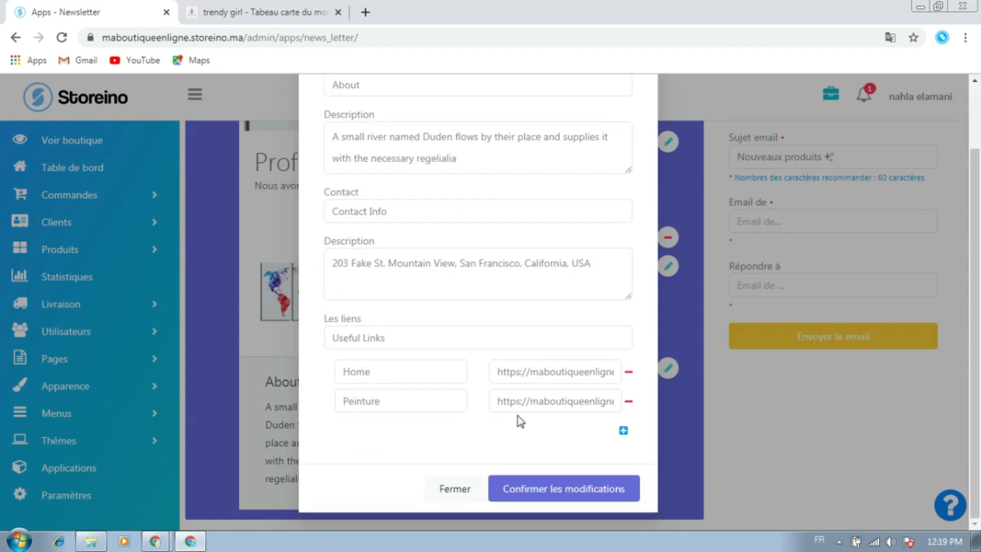
scroll(441, 204, "up", 2)
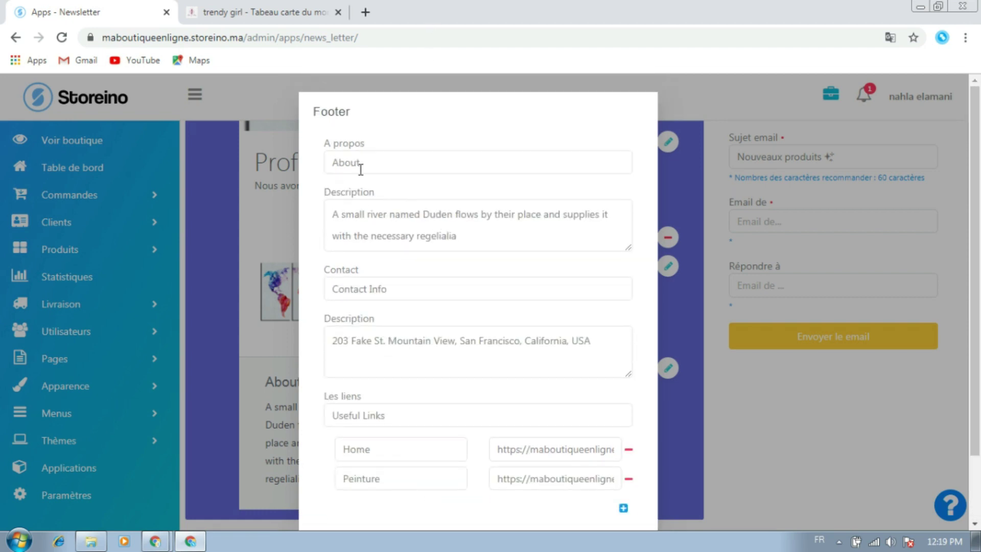
Rename the Contact heading to 'Contact Info' and confirm the footer changes
double_click(353, 164)
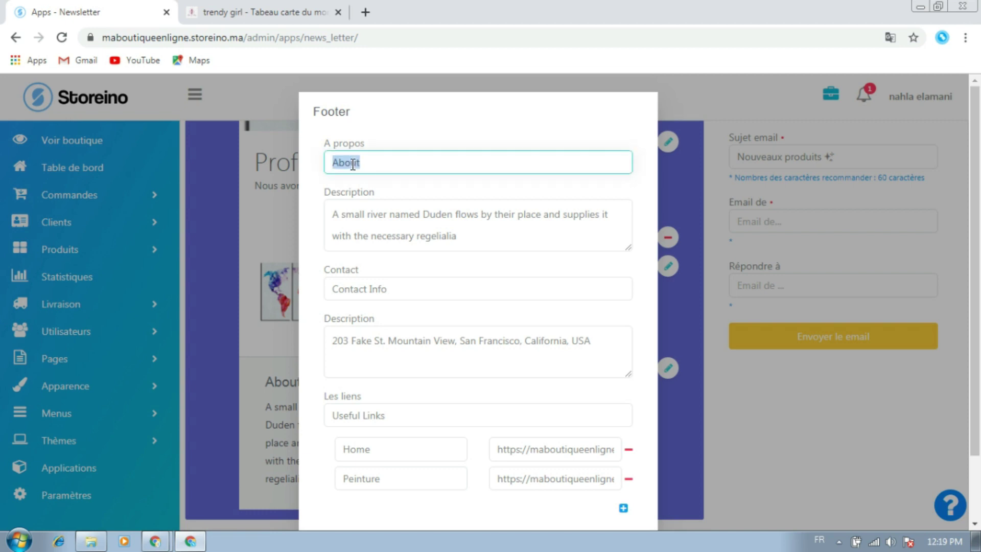
triple_click(364, 224)
left_click(387, 158)
double_click(402, 237)
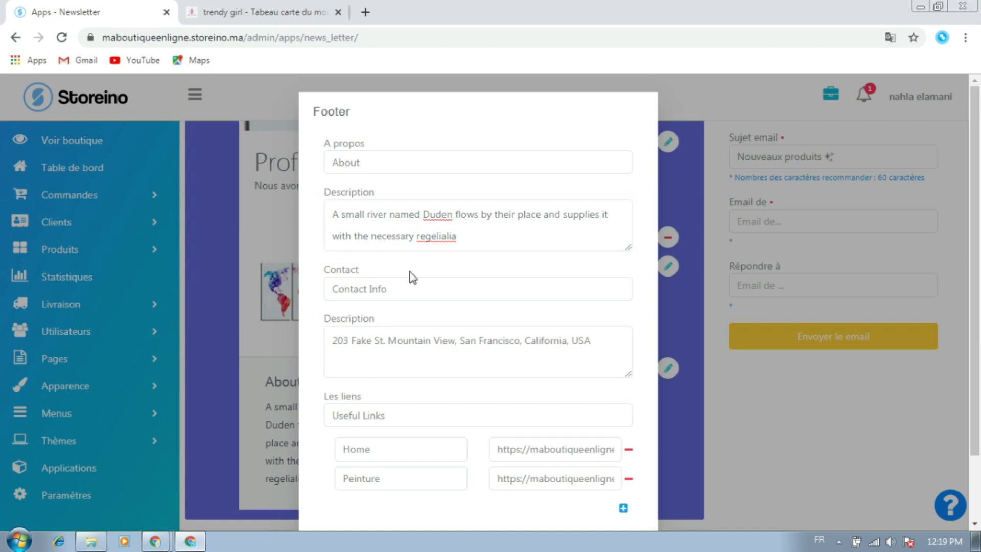
double_click(364, 289)
left_click(364, 289)
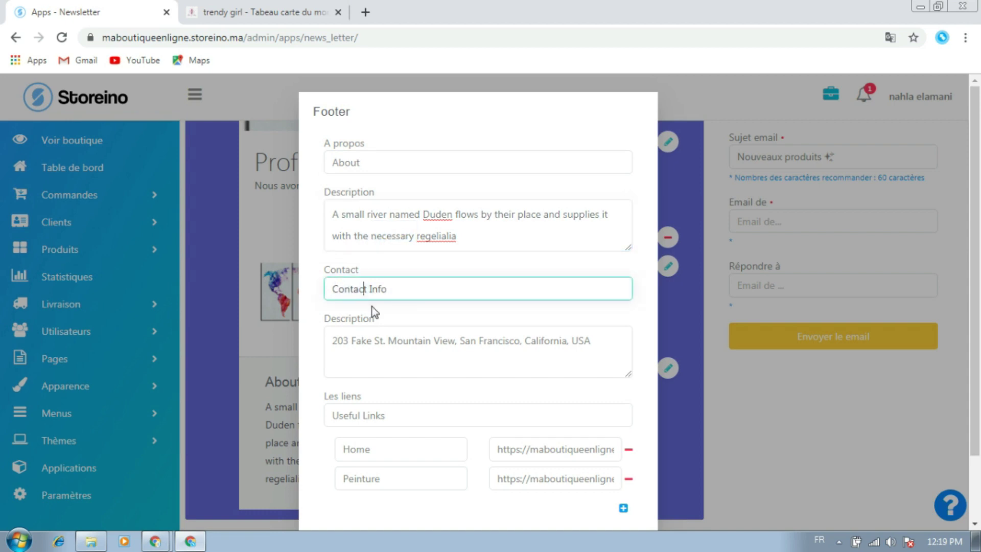
scroll(372, 306, "down", 2)
left_click(391, 312)
left_click(541, 493)
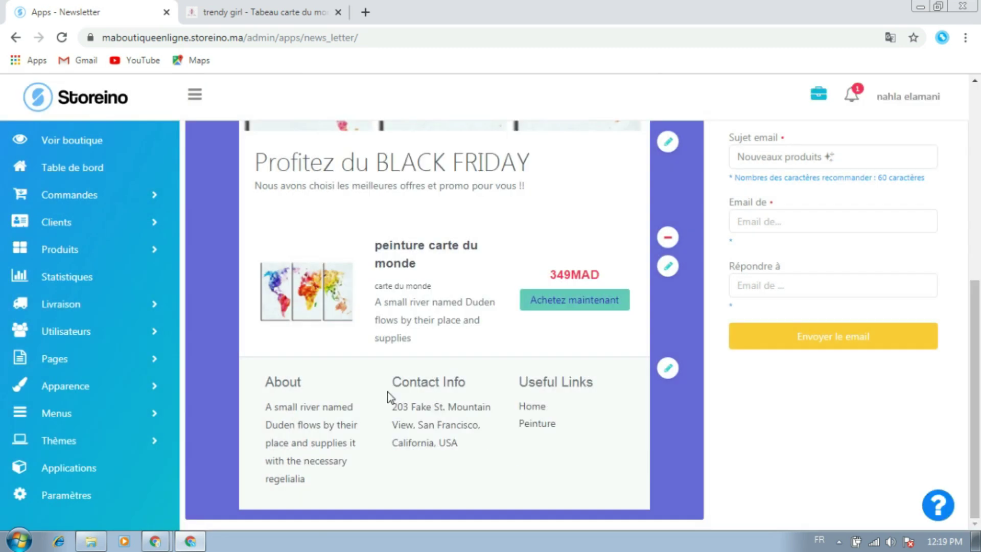
double_click(273, 387)
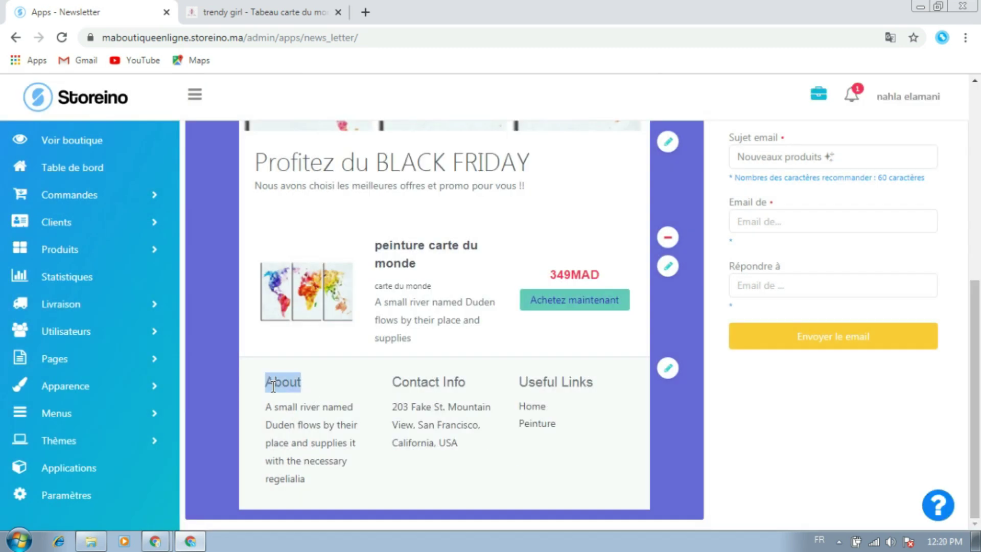
double_click(279, 424)
left_click(369, 453)
scroll(456, 452, "up", 5)
scroll(457, 452, "up", 2)
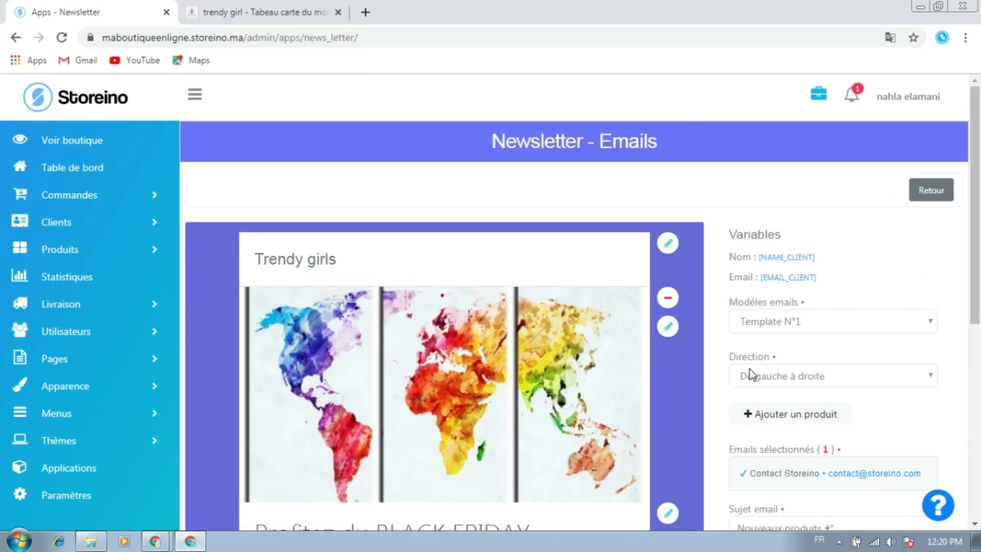
scroll(749, 360, "down", 7)
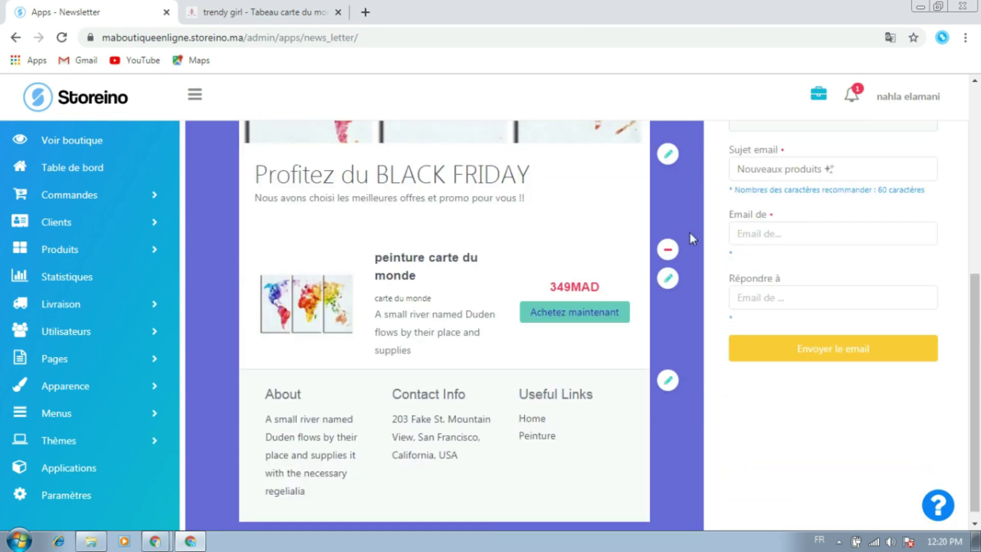
scroll(710, 245, "up", 5)
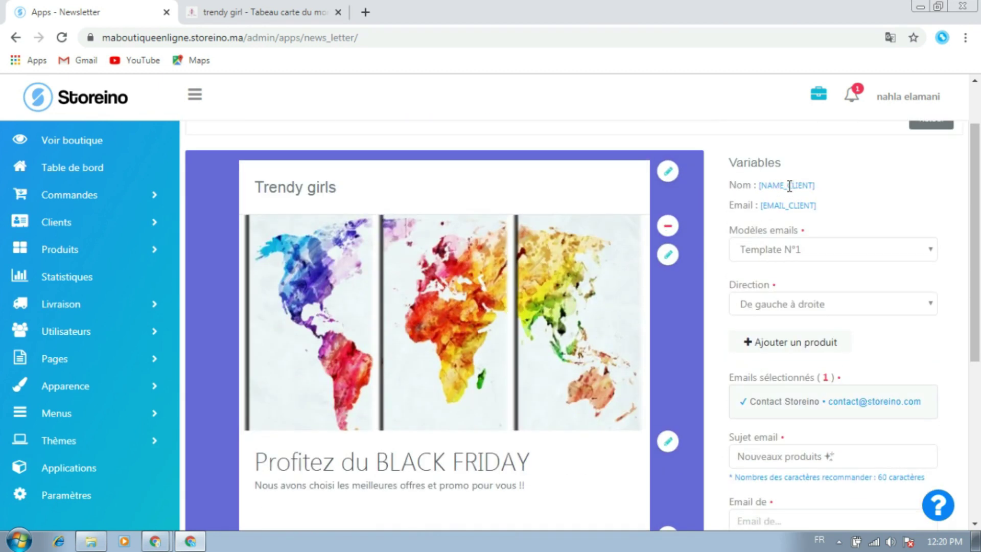
scroll(760, 346, "down", 1)
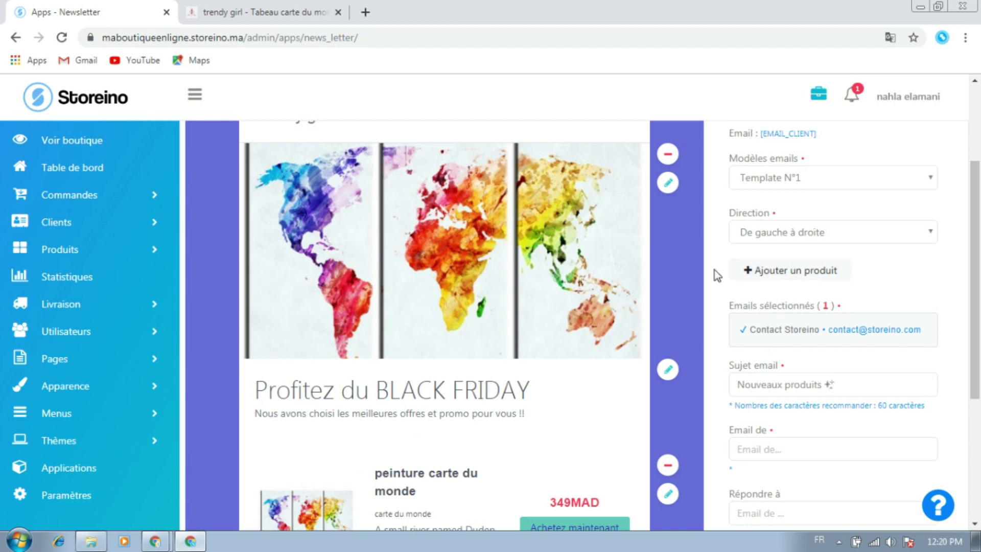
scroll(715, 274, "down", 1)
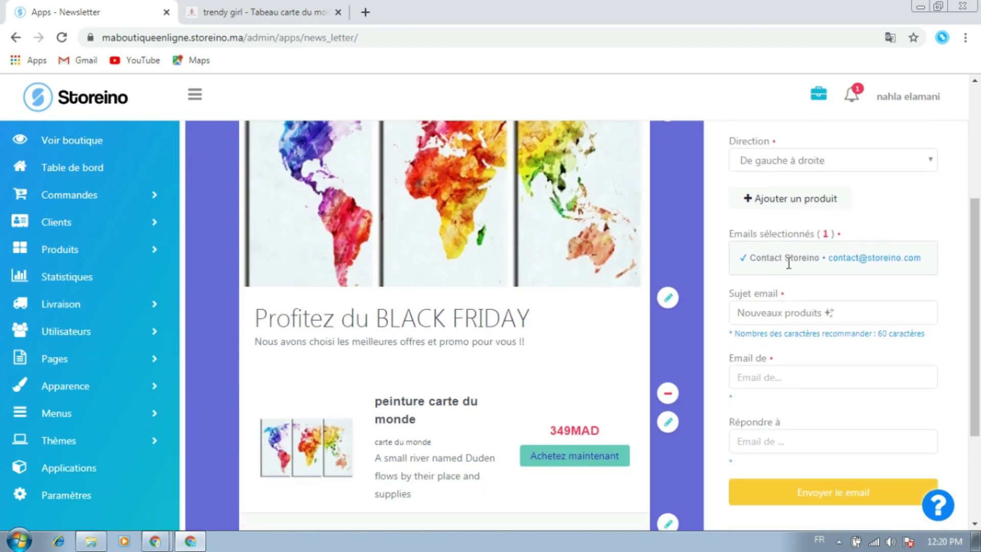
triple_click(788, 262)
left_click(792, 259)
left_click(781, 372)
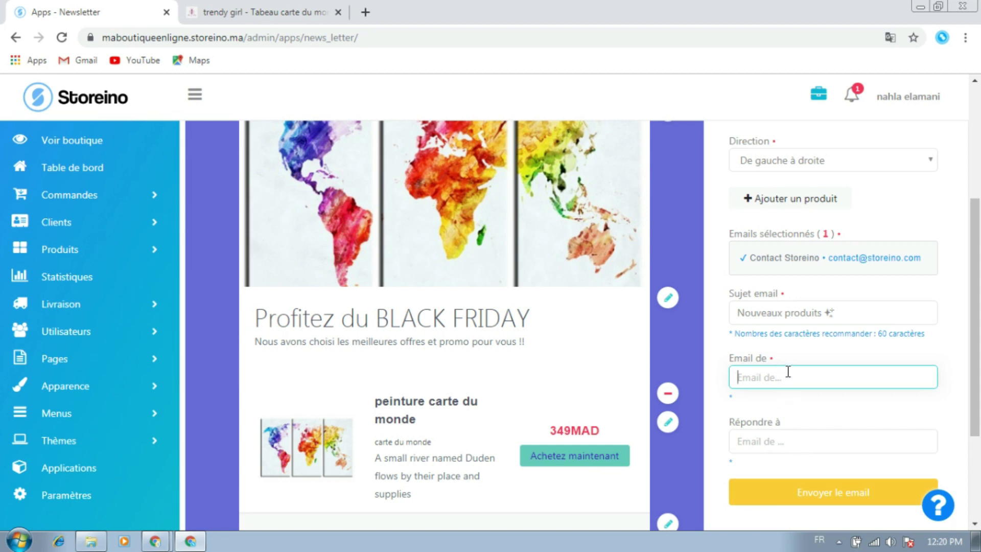
Enter the store's contact address in 'Répondre à' and a Gmail address in 'Email de'
left_click(783, 440)
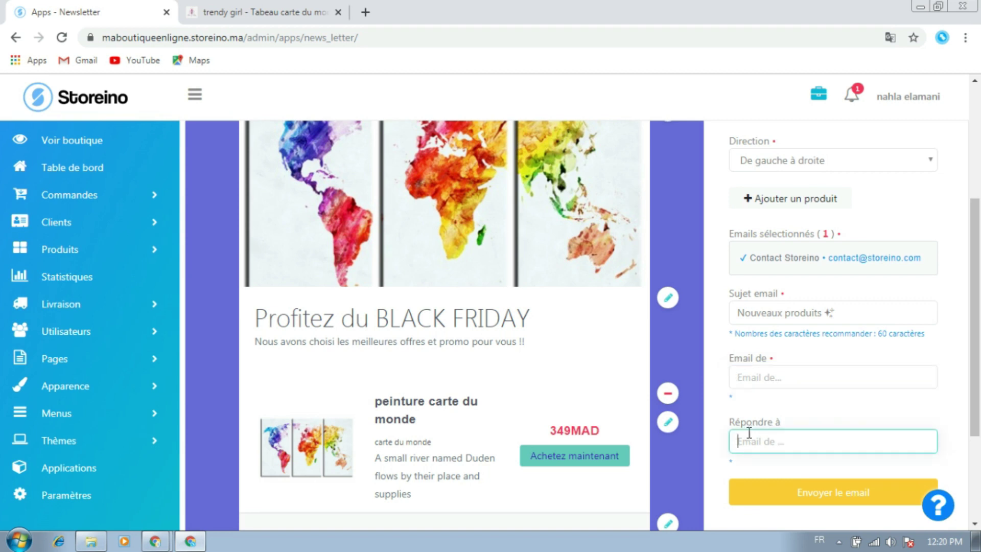
left_click(777, 378)
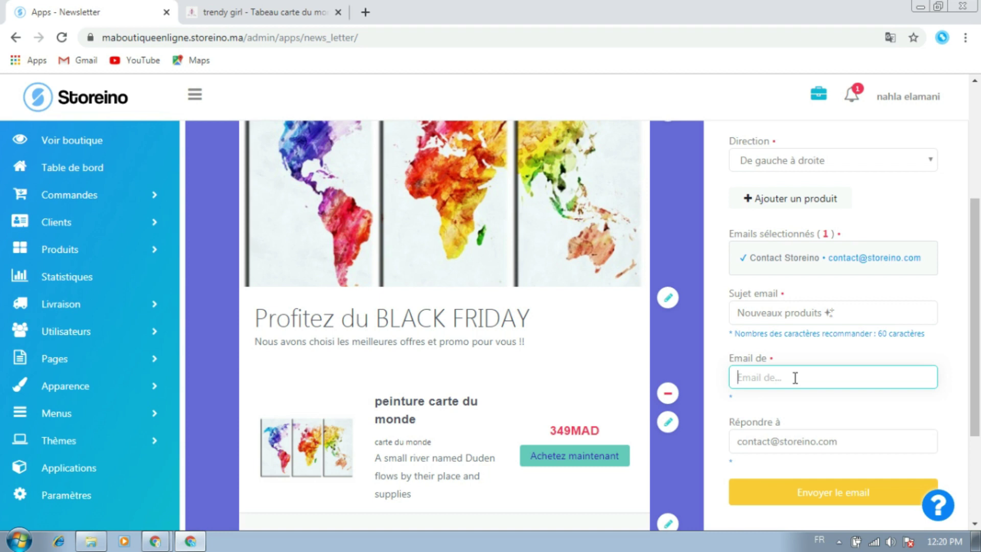
left_click(798, 400)
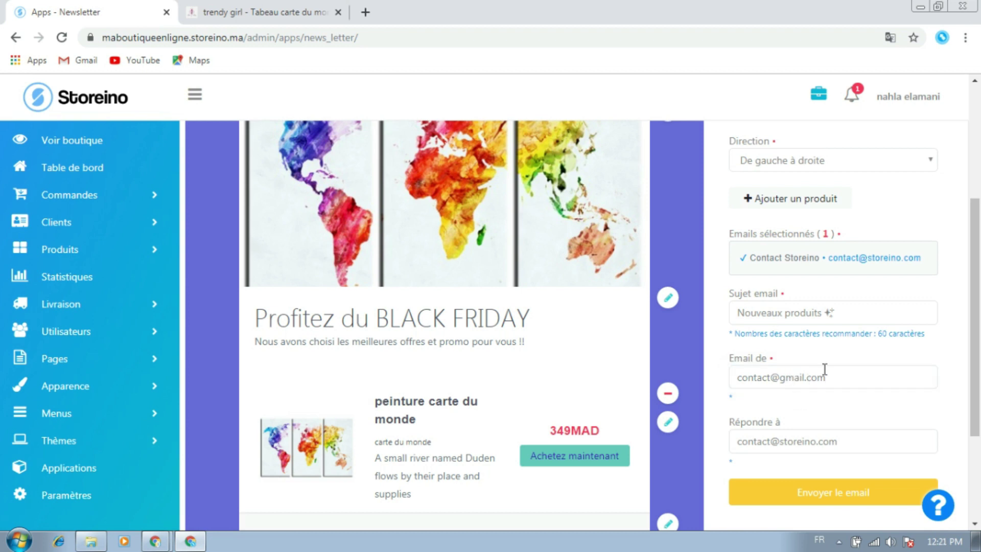
scroll(762, 389, "down", 1)
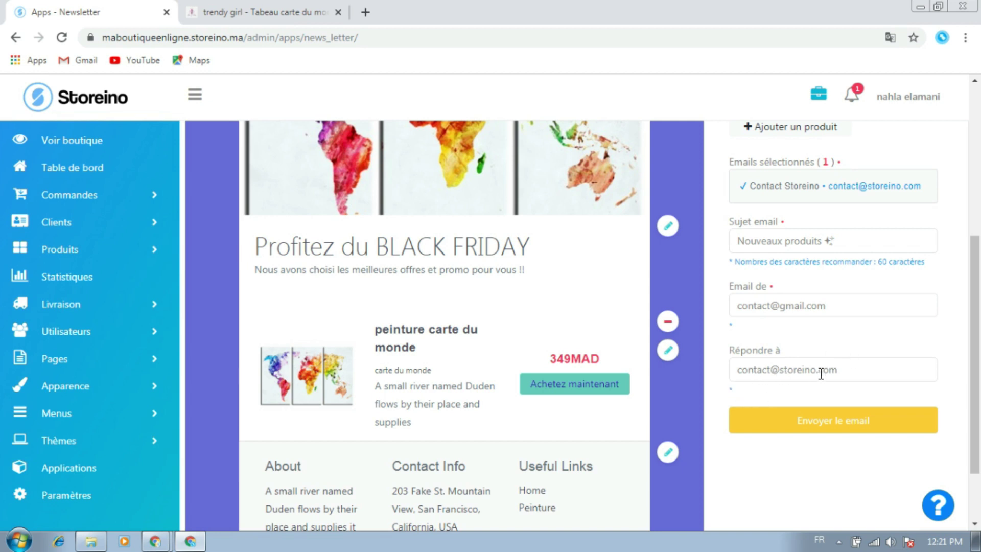
scroll(802, 417, "down", 2)
scroll(800, 423, "up", 3)
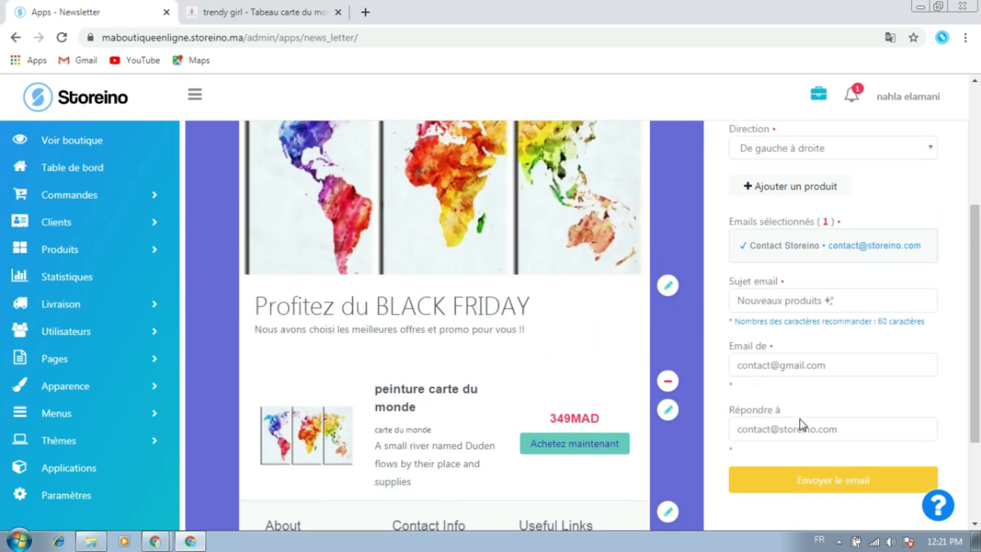
scroll(801, 418, "up", 2)
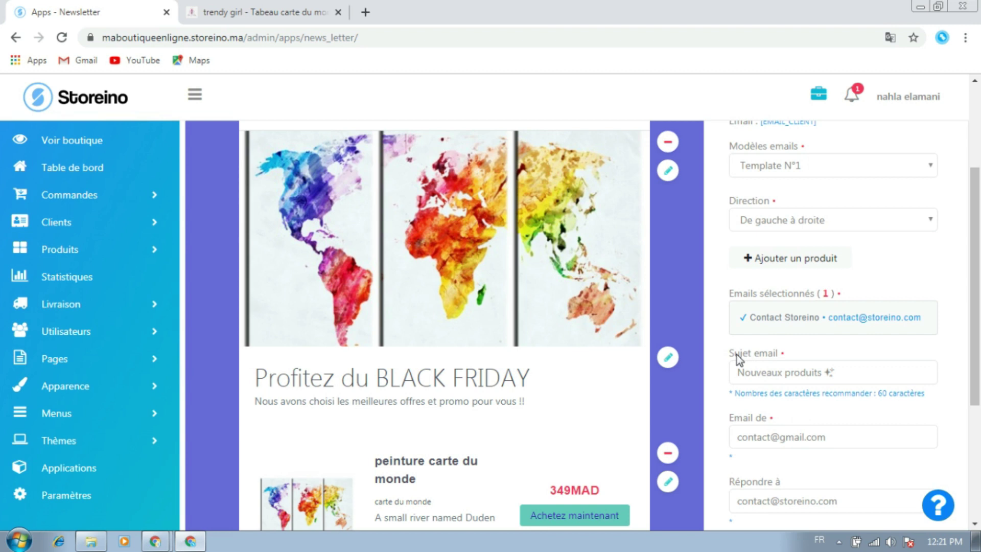
Replace 'Nouveaux produits' in the email subject with 'offres blck friday'
left_click(845, 379)
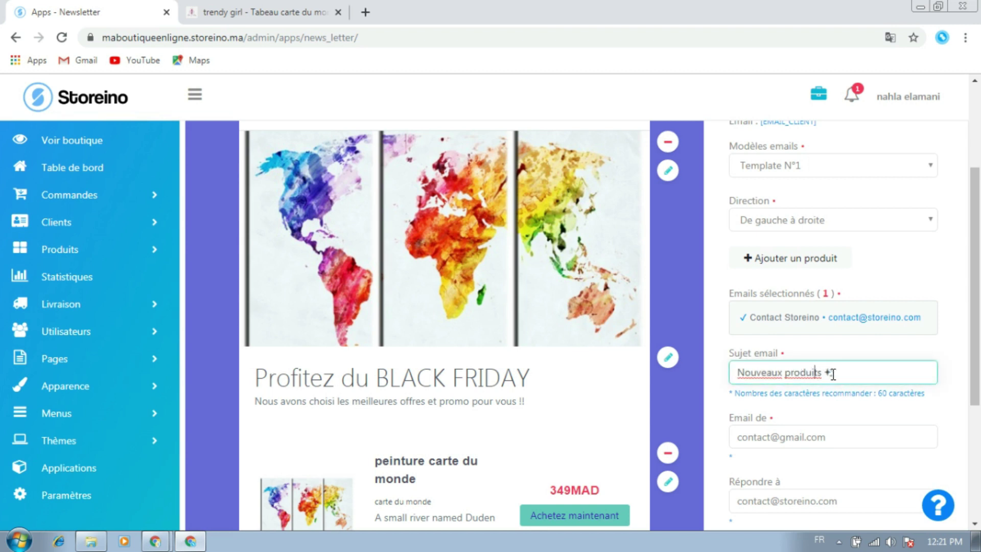
left_click_drag(825, 373, 735, 372)
type("o")
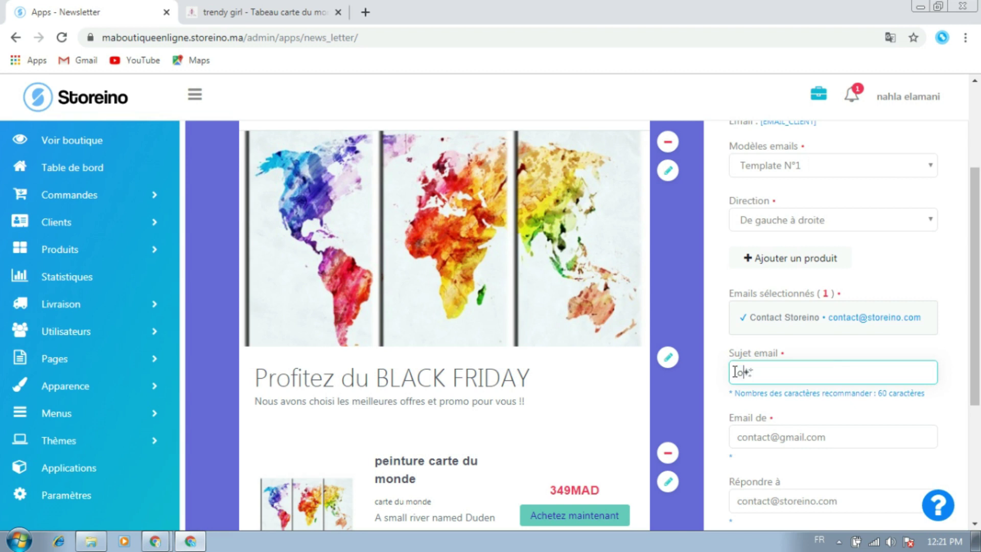
type("ffres blck friday")
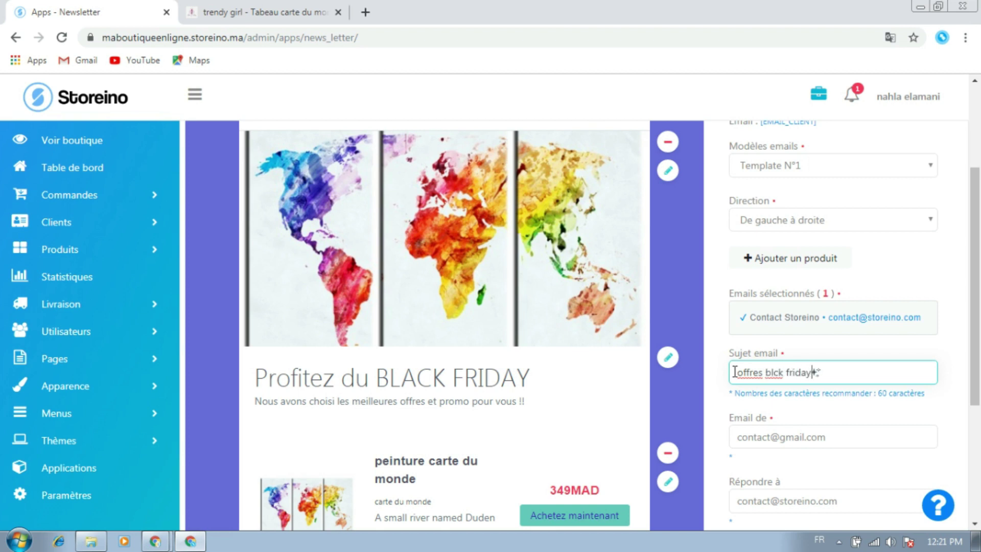
left_click(814, 344)
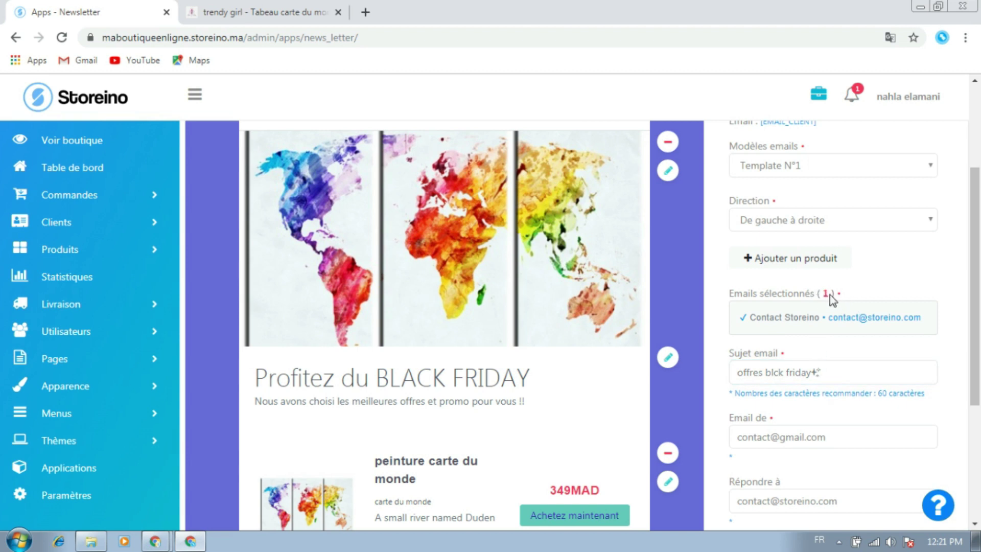
scroll(845, 300, "up", 3)
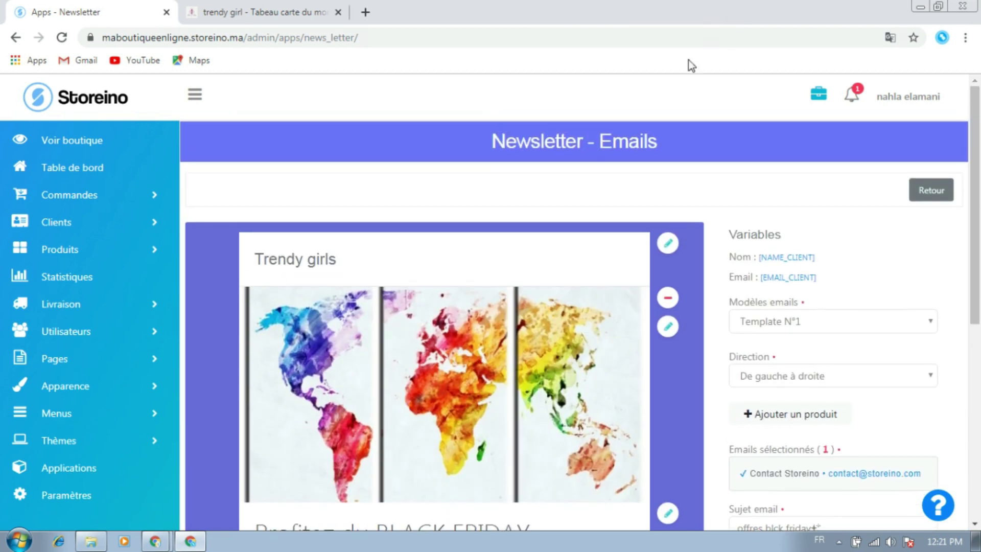
scroll(651, 175, "down", 4)
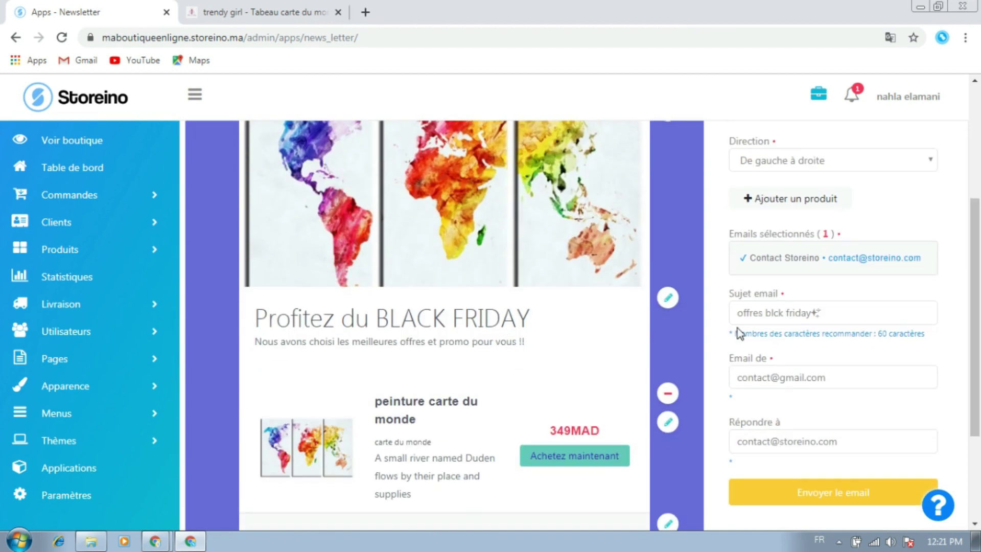
Open the title and subtitle editor, then close it without changes
left_click(670, 300)
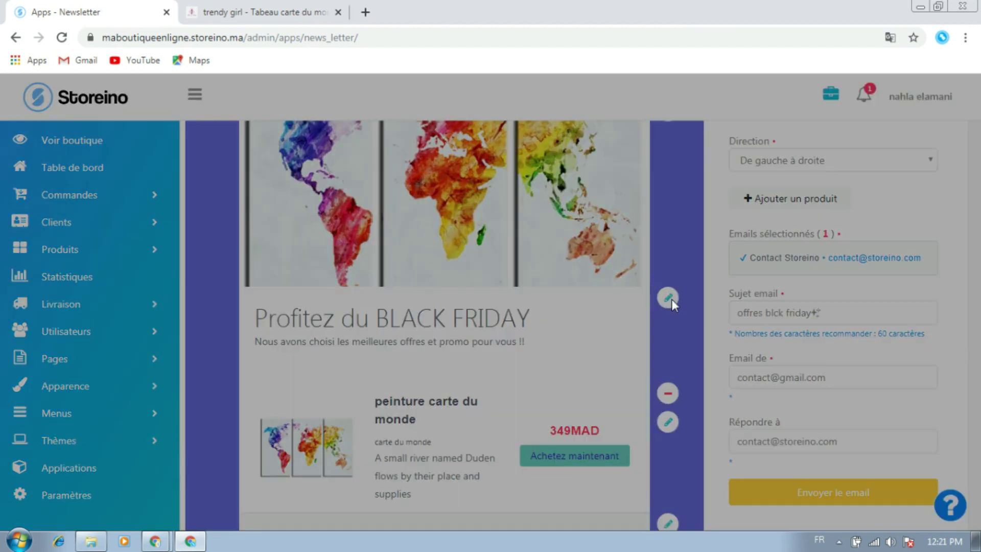
left_click(876, 202)
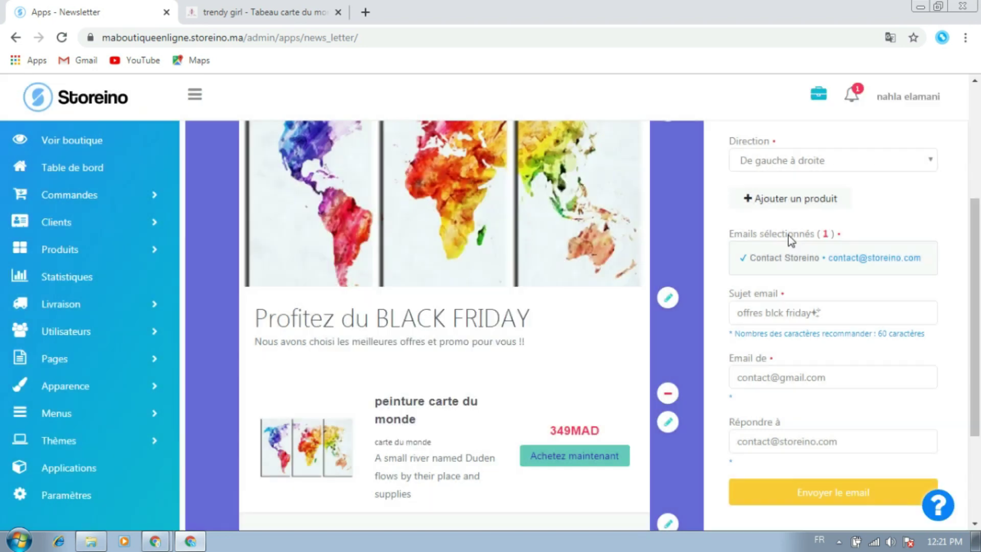
scroll(757, 257, "up", 4)
Copy [NAME_CLIENT] and add 'Bonjour [NAME_CLIENT]' as the subtitle's new first line, then confirm
left_click_drag(757, 256, 816, 256)
key("ctrl+c")
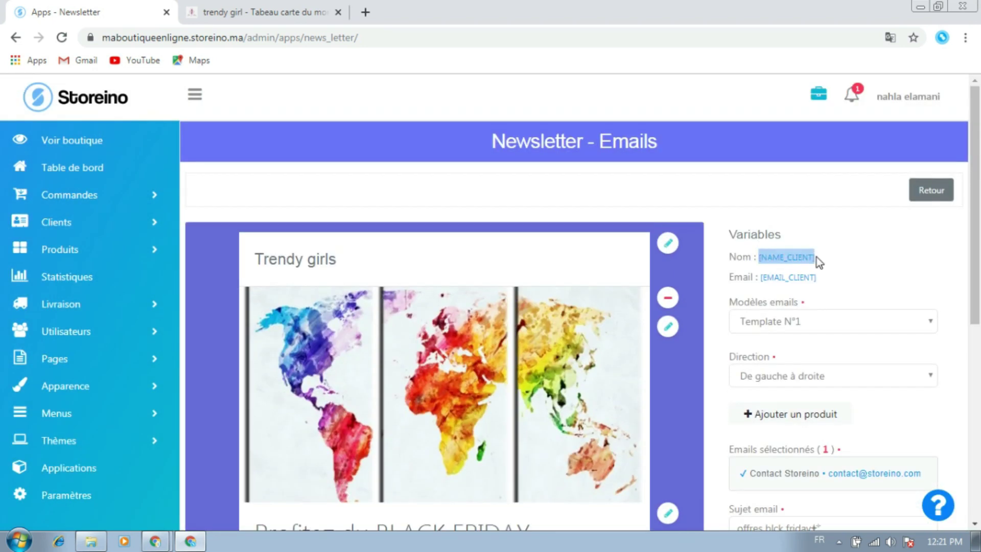
scroll(714, 296, "down", 7)
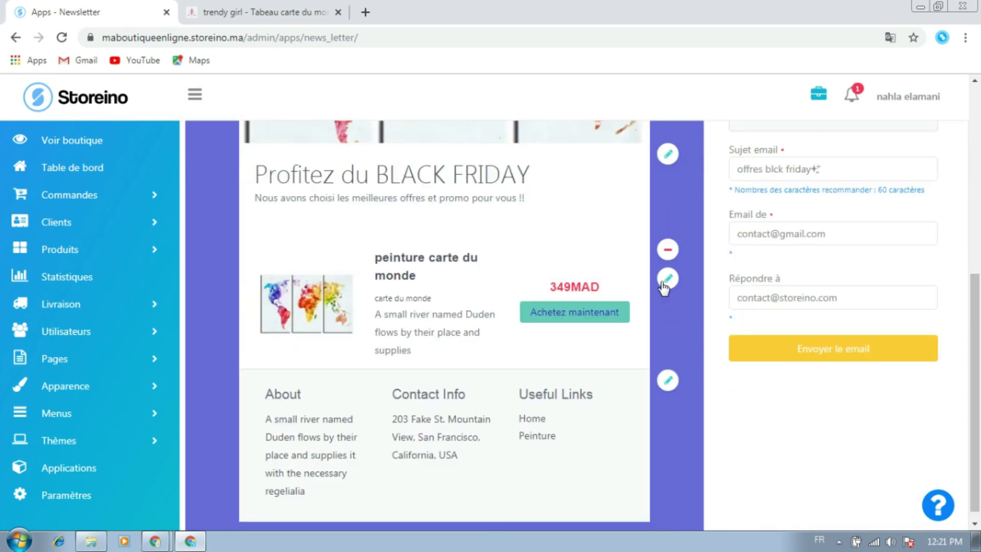
left_click(668, 153)
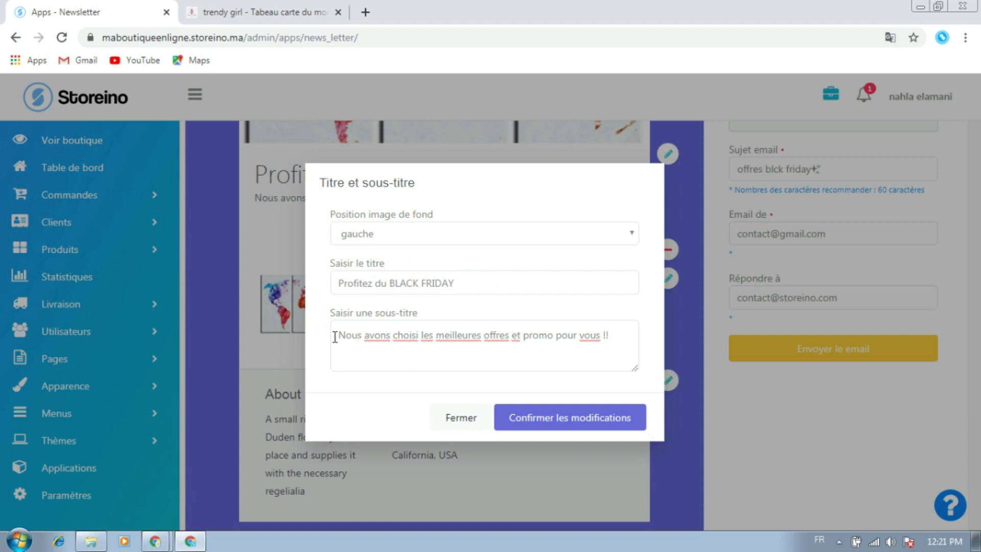
left_click(618, 333)
key("Return")
type("Bonj")
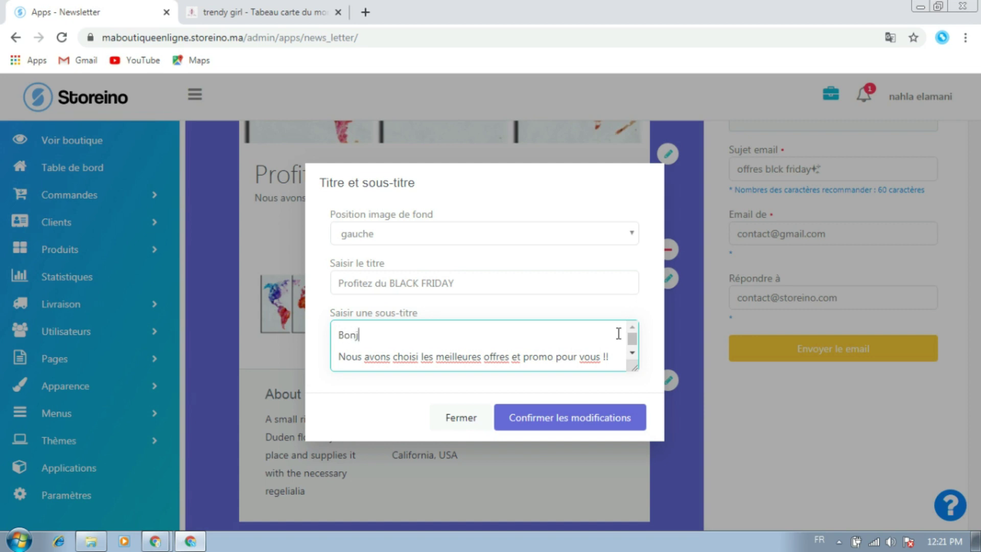
type("our")
key("ctrl+v")
left_click(551, 417)
Send the BLACK FRIDAY newsletter to the selected contact with 'Envoyer le email'
scroll(444, 387, "up", 7)
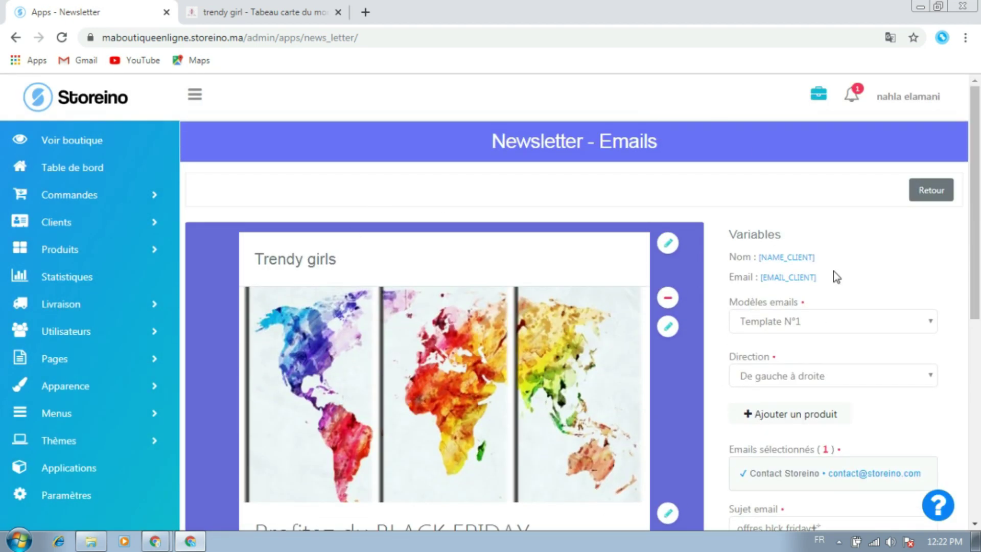
scroll(754, 351, "down", 2)
scroll(754, 352, "down", 6)
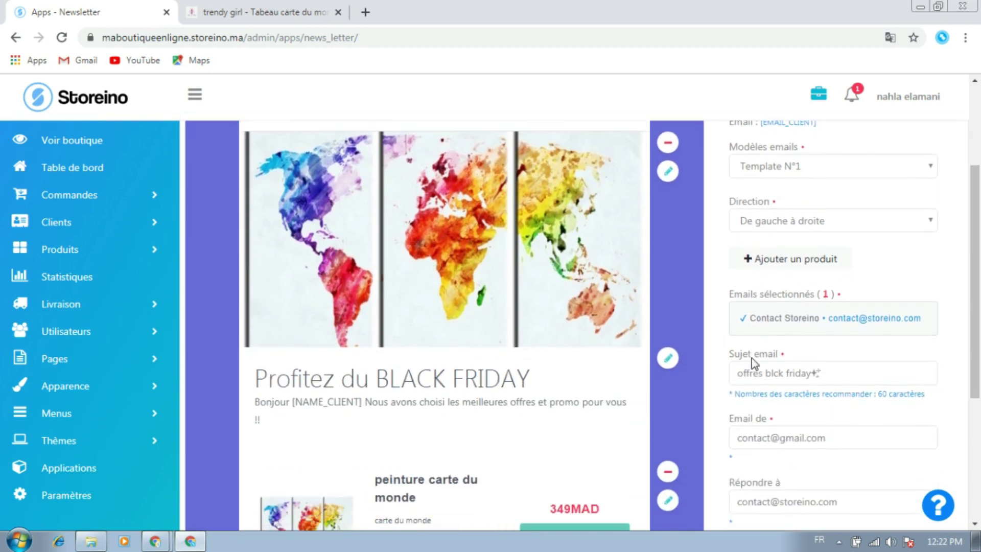
left_click(822, 325)
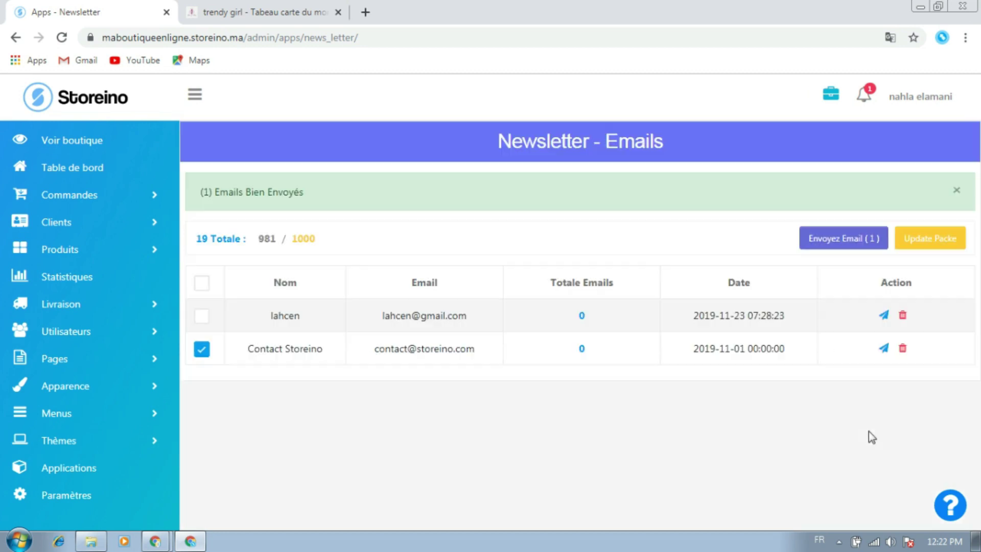